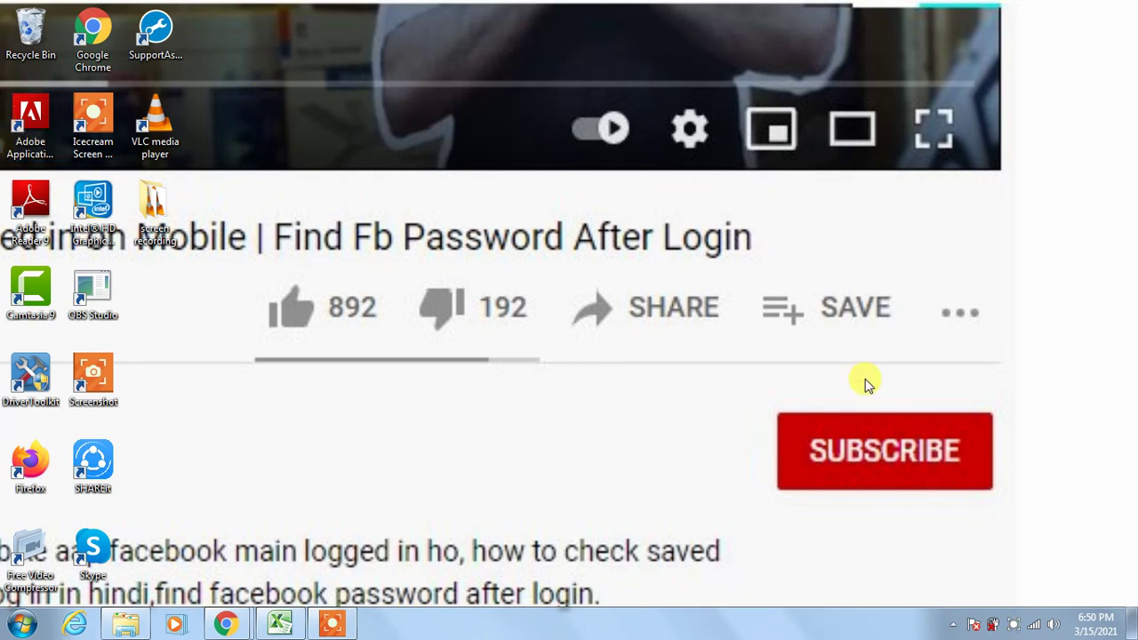
drag(687, 354, 1022, 537)
drag(241, 258, 400, 376)
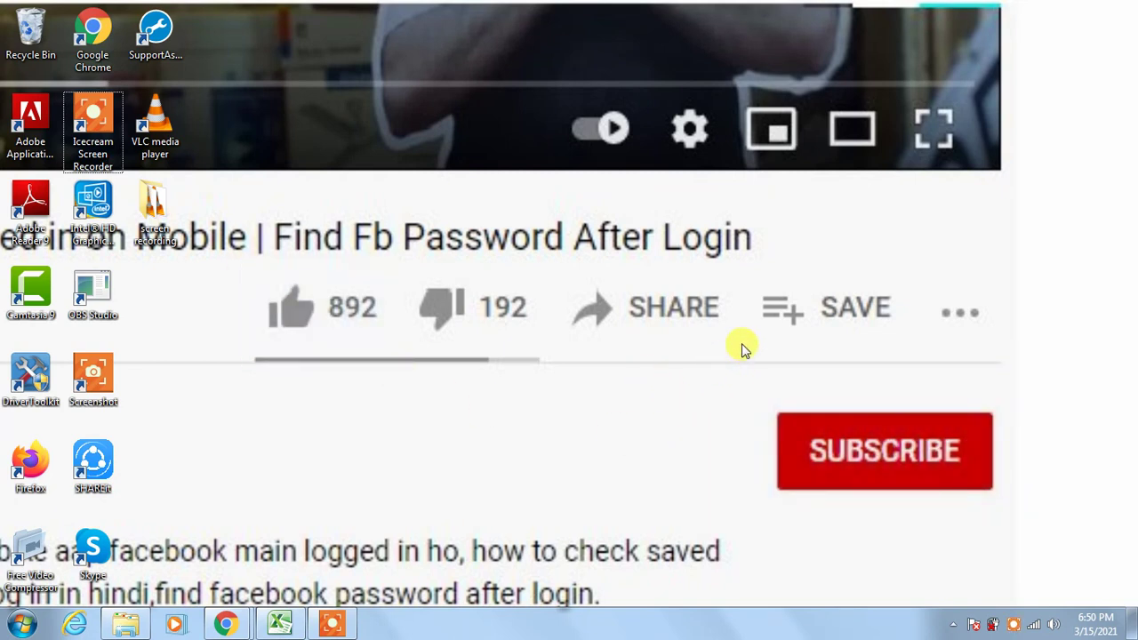
drag(741, 343, 1015, 519)
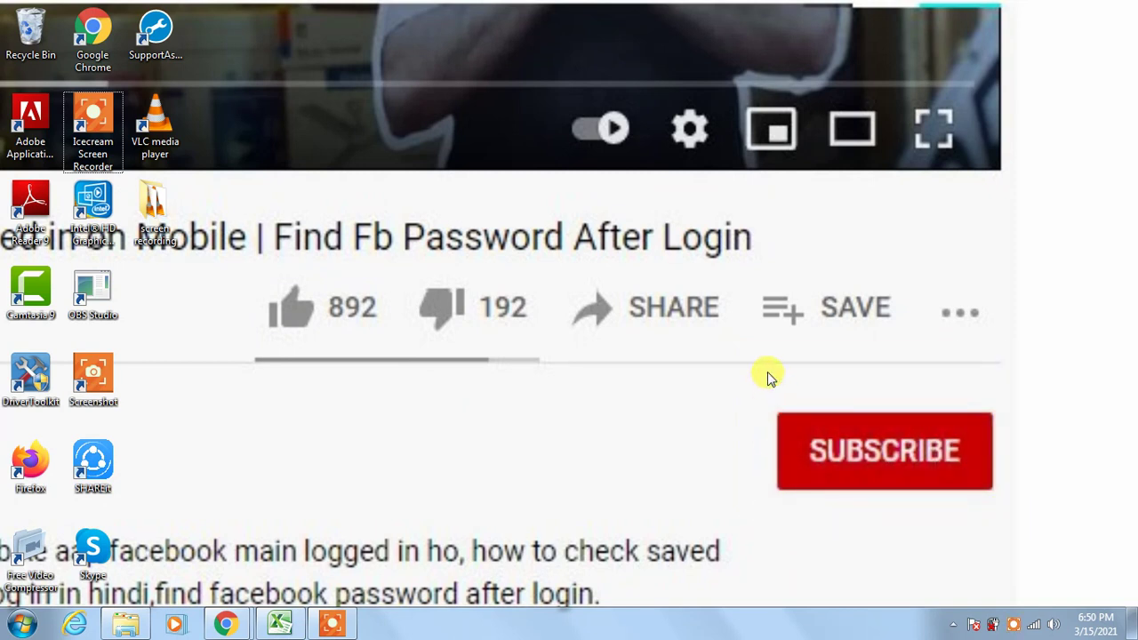
drag(767, 371, 1020, 540)
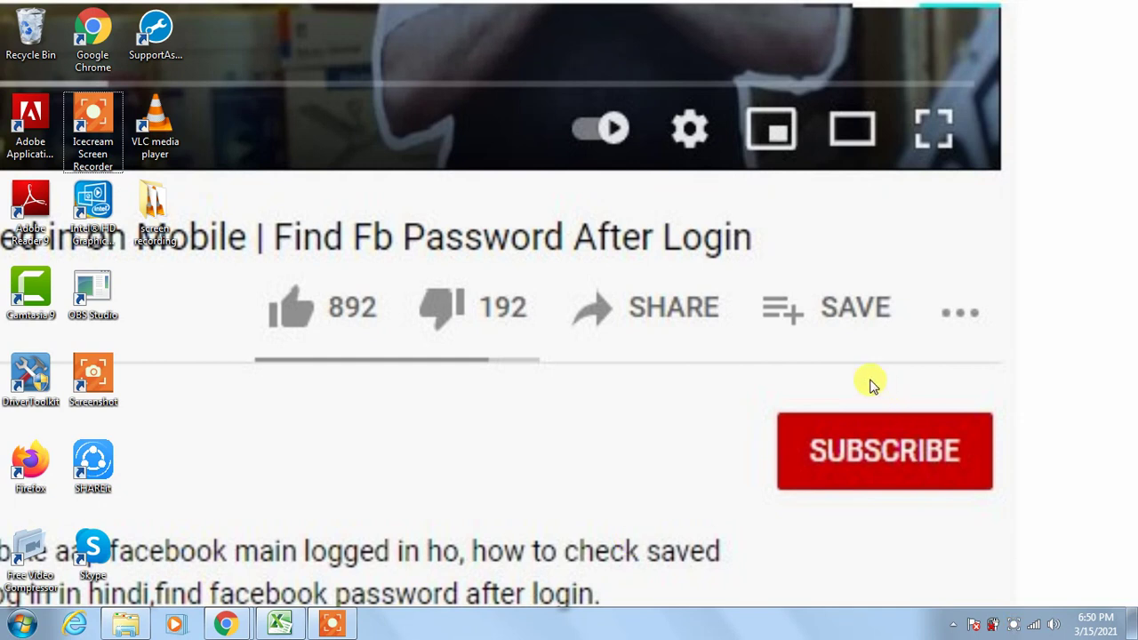
drag(721, 376, 1010, 515)
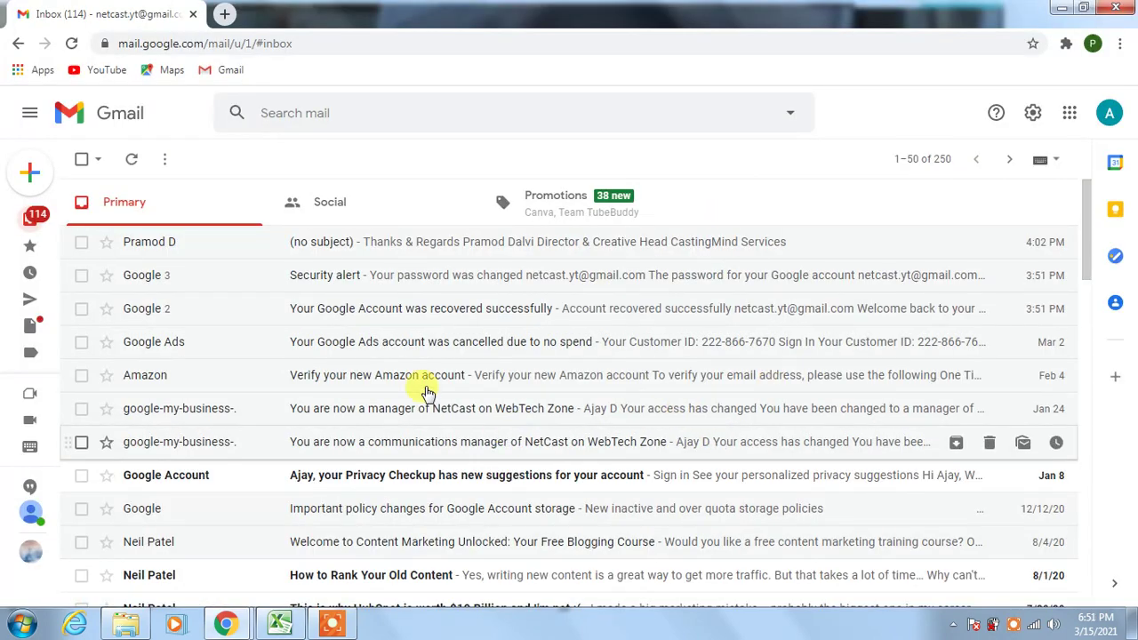
Open the full Gmail settings from the inbox
scroll(421, 426, down, 10)
scroll(472, 435, up, 10)
click(1033, 116)
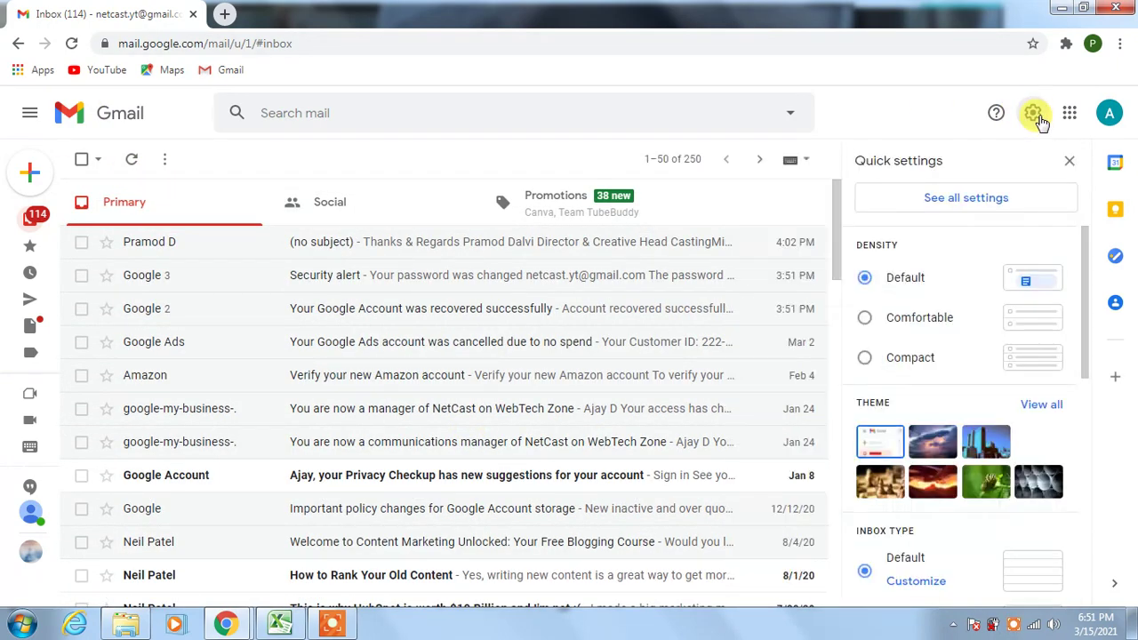
click(965, 198)
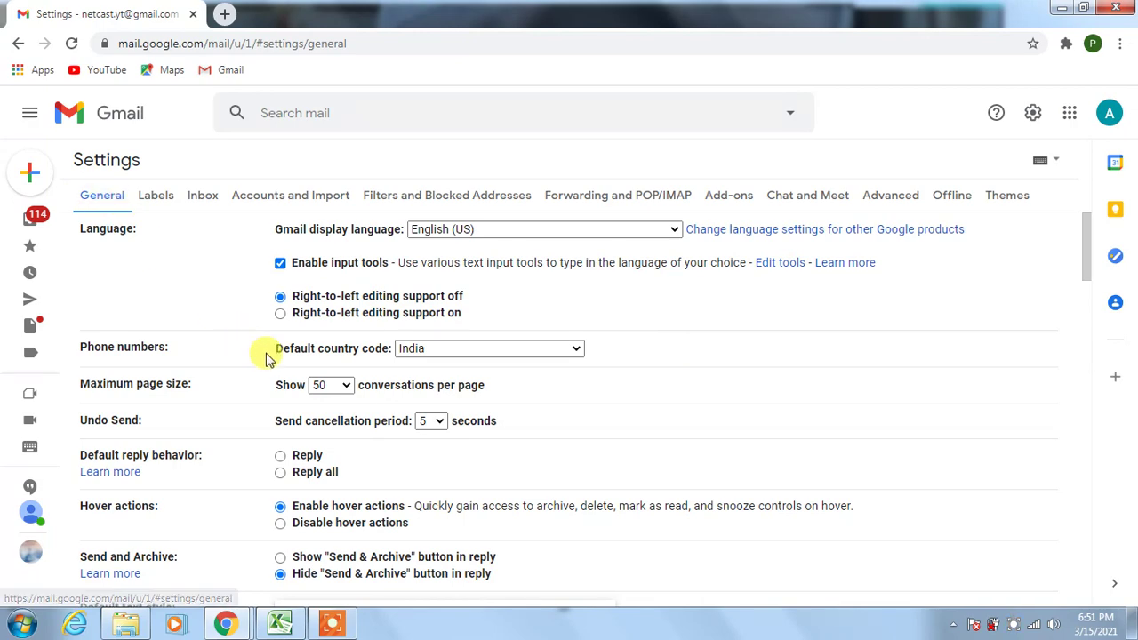
Create a new email signature named "netcast" in the general settings
scroll(237, 348, down, 8)
scroll(237, 348, down, 8)
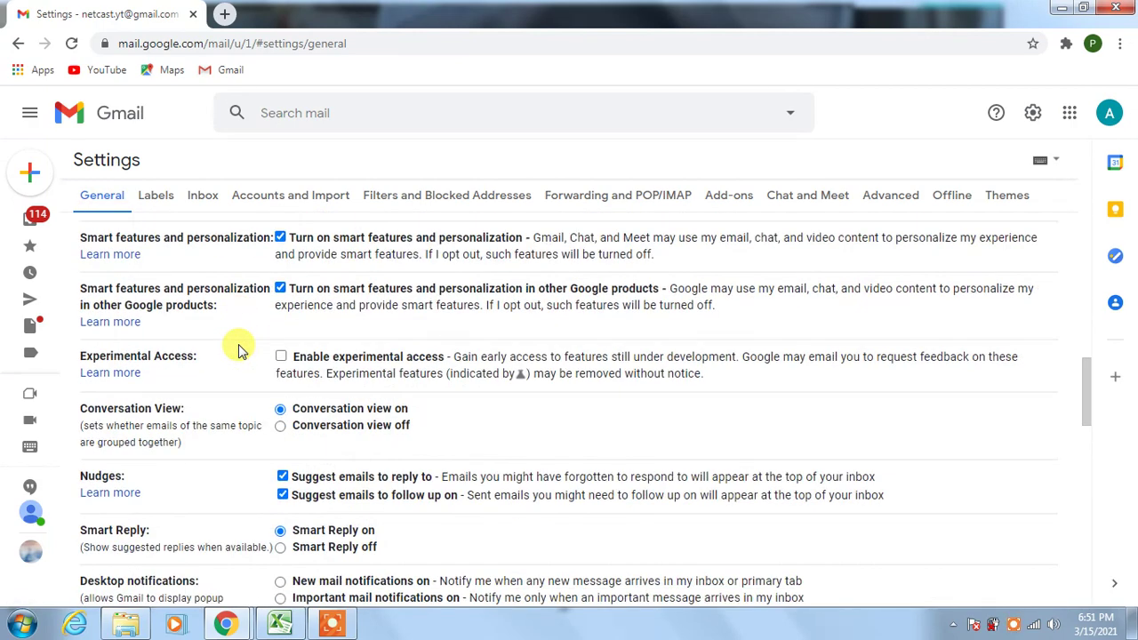
scroll(237, 347, down, 3)
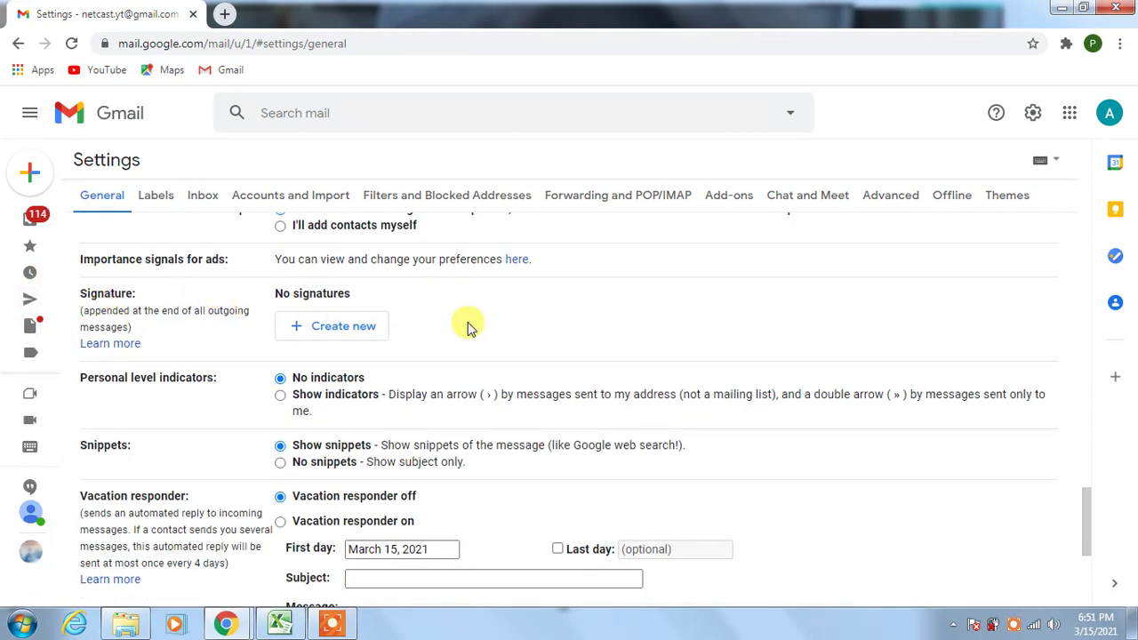
click(340, 329)
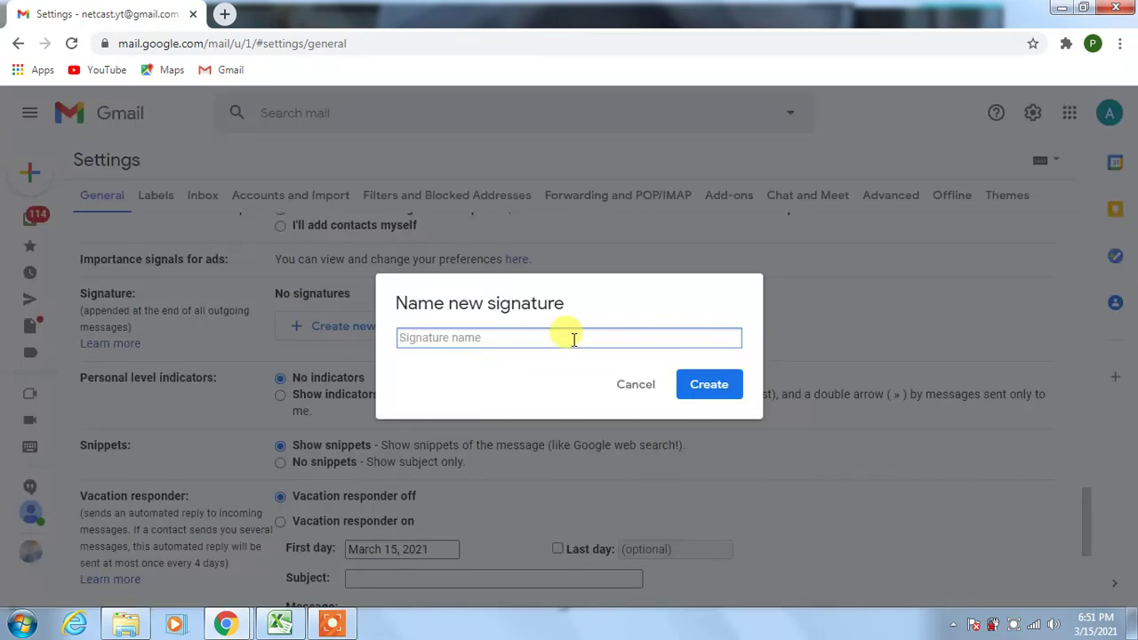
text(netcast)
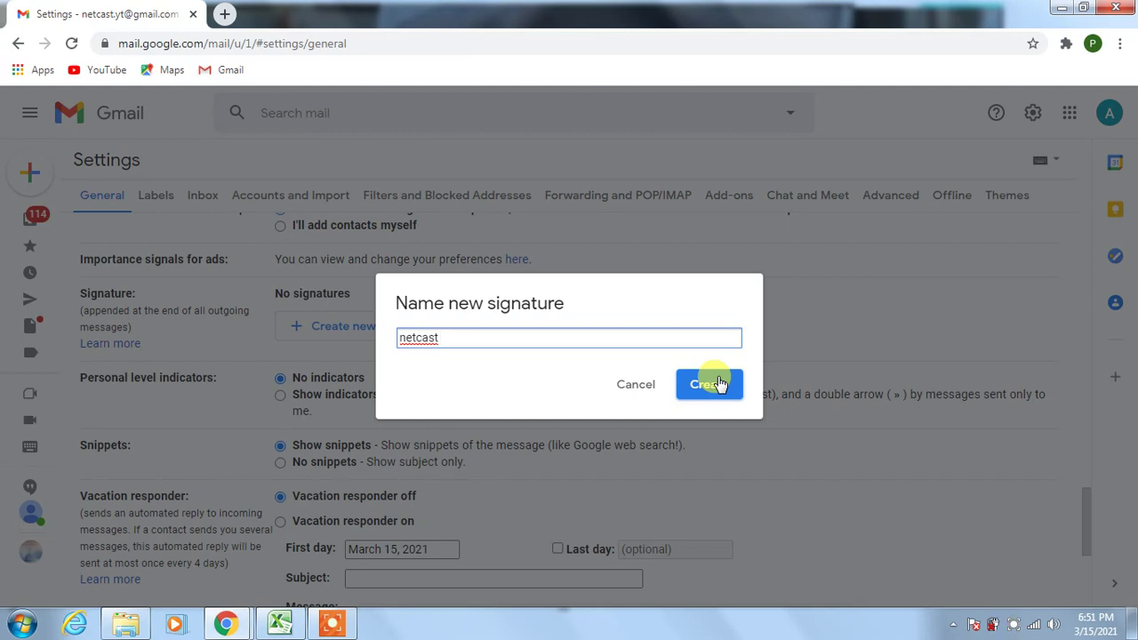
double_click(414, 338)
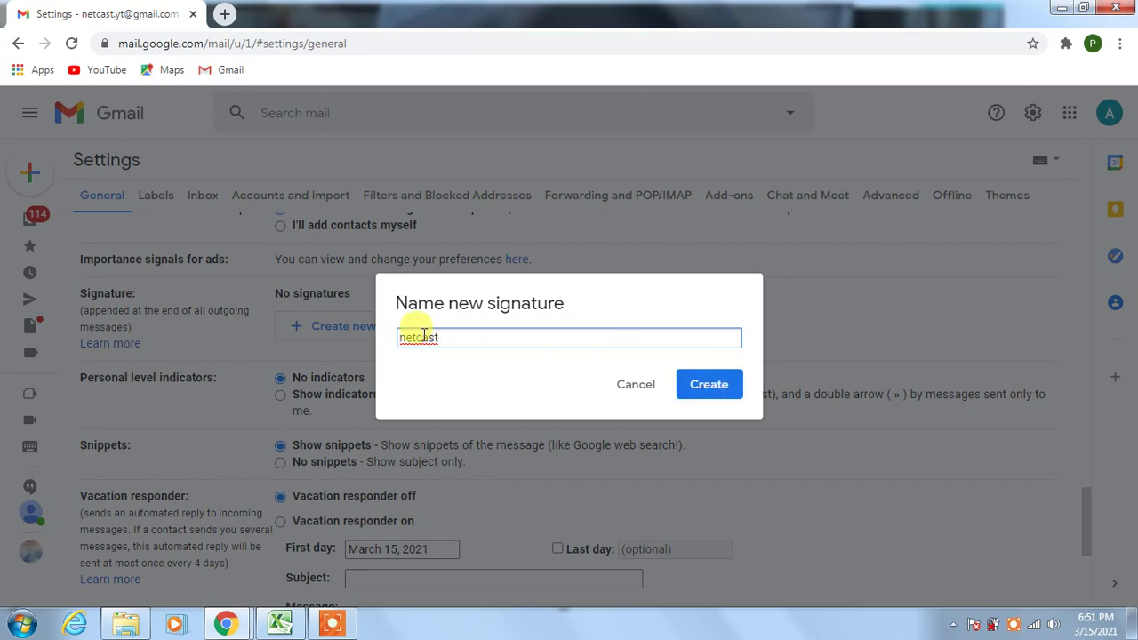
click(490, 338)
click(701, 384)
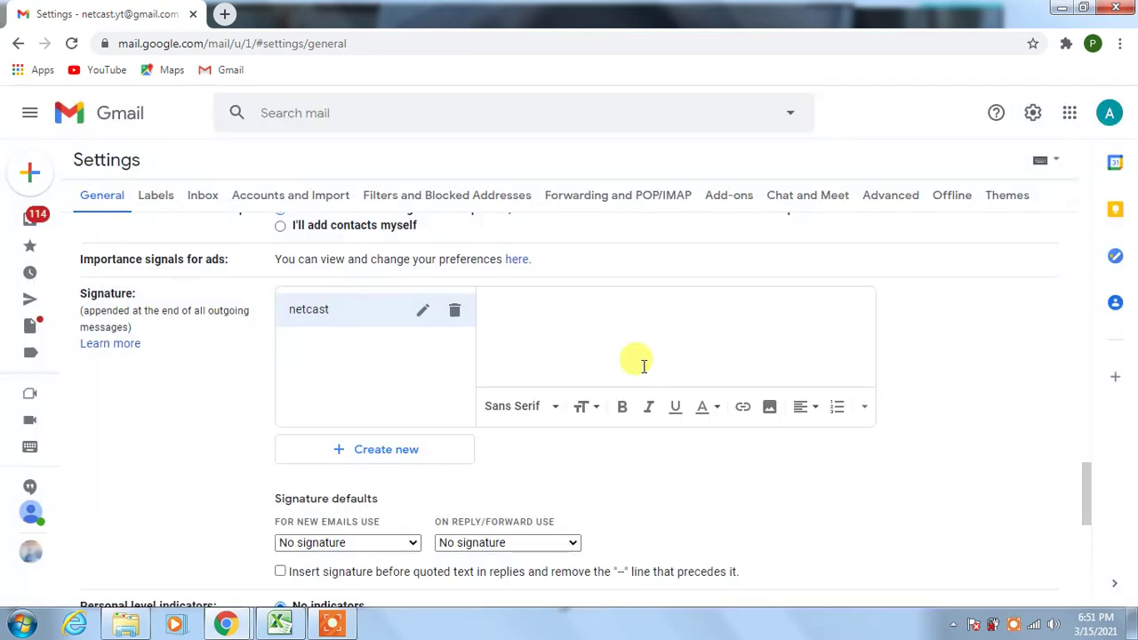
Create a second email signature named "netacst webtech"
click(381, 455)
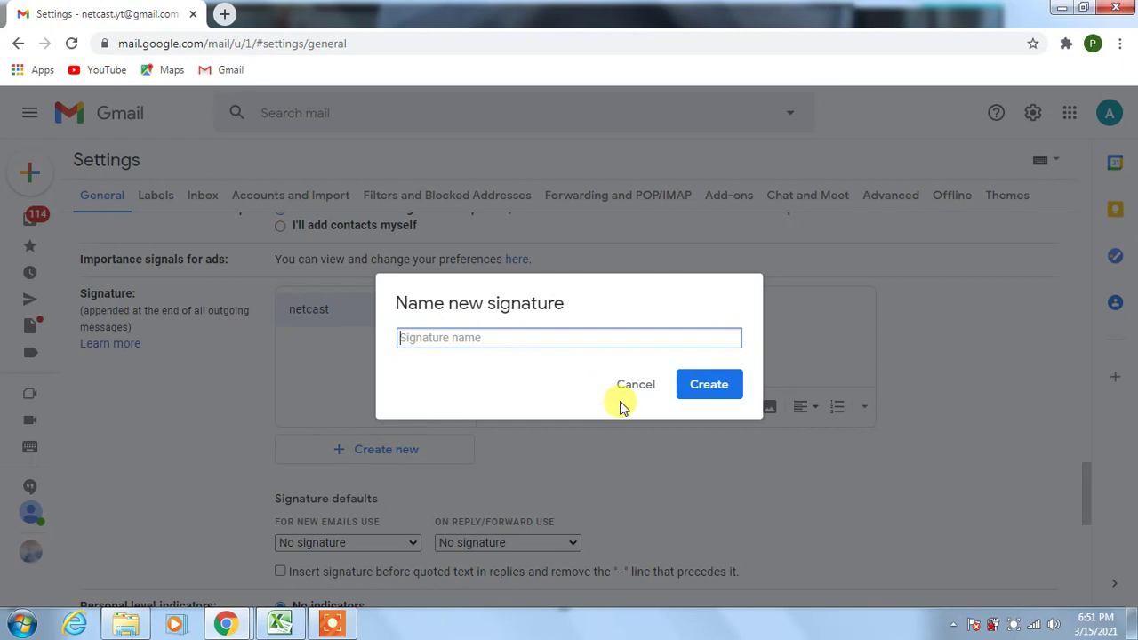
text(netacst webtech)
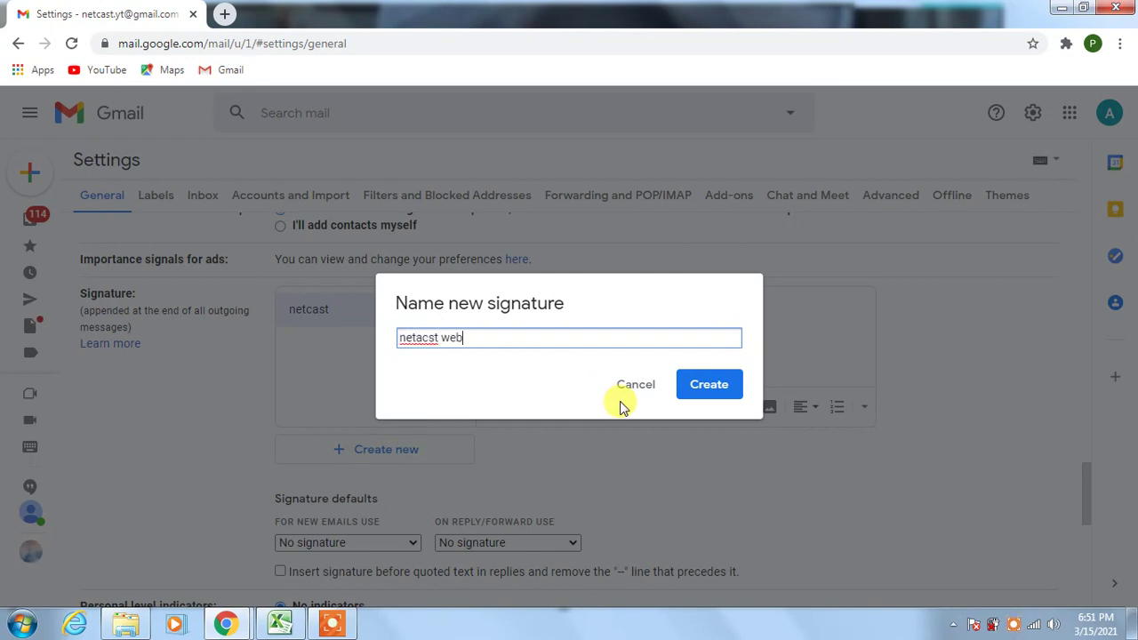
click(721, 384)
Write "Thanks and Regards" and "Netcast on webtech zone" on separate lines in the netacst webtech signature, ending with a new line
click(368, 321)
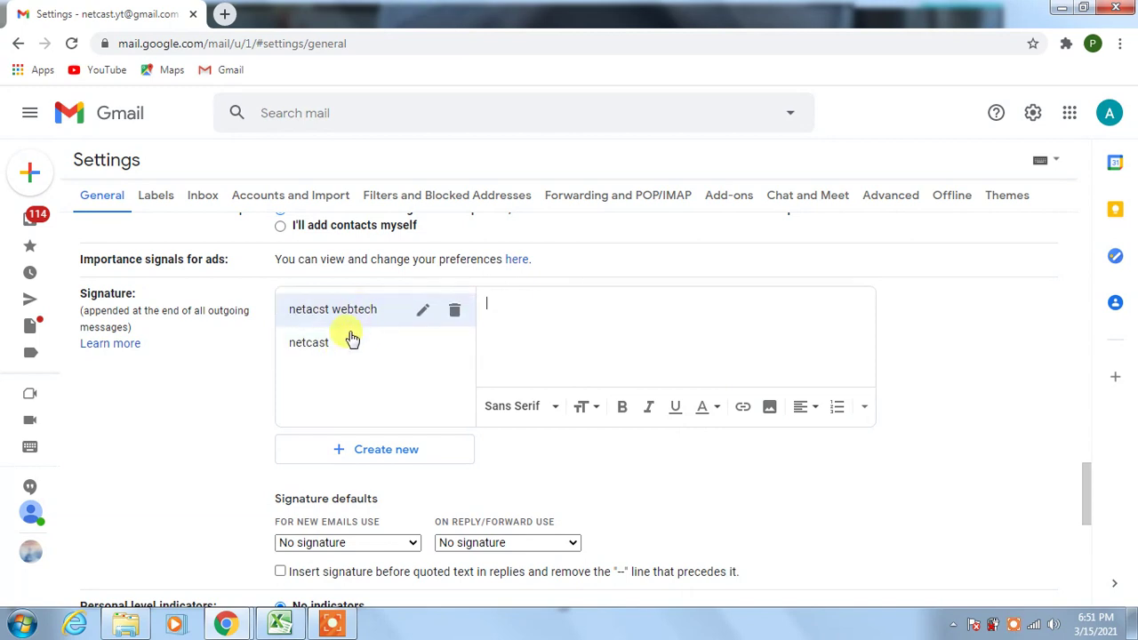
click(358, 339)
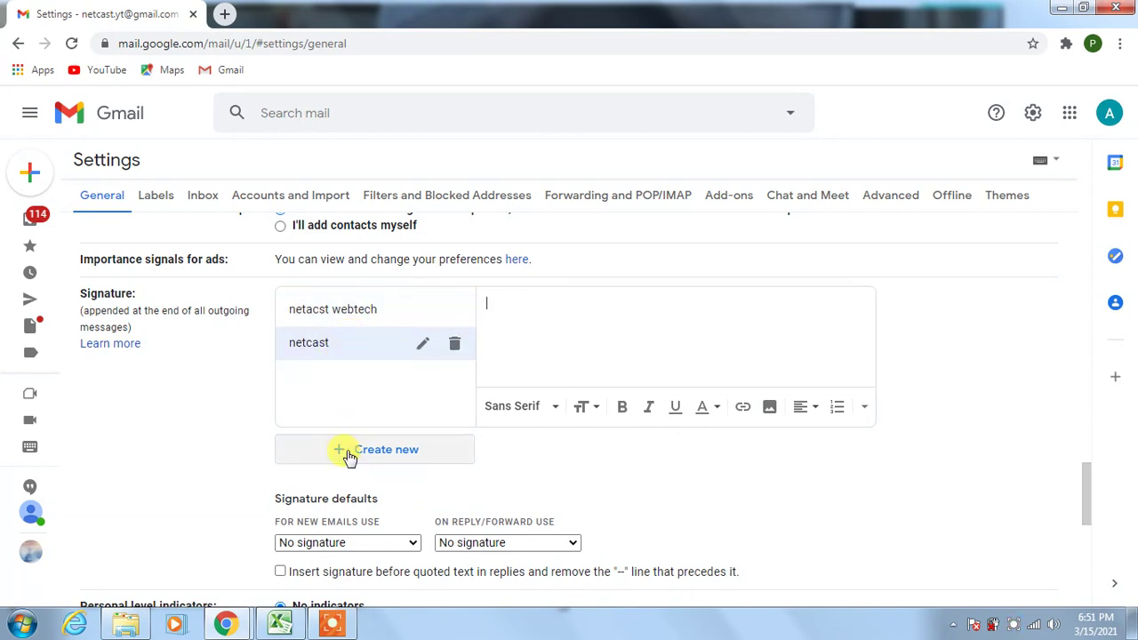
click(311, 306)
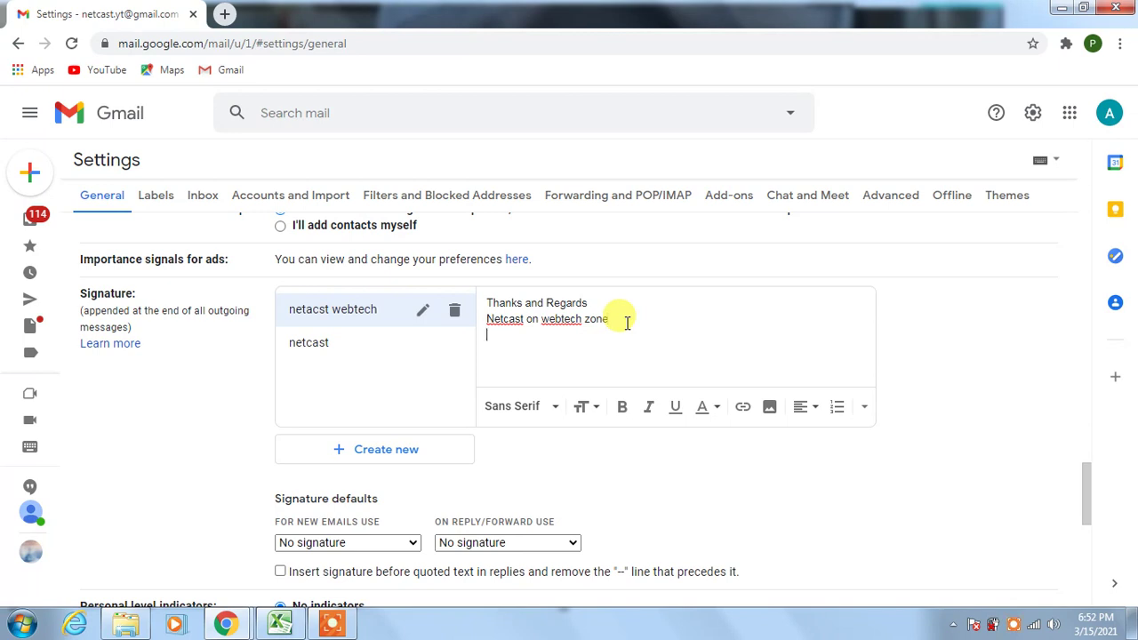
key(Return)
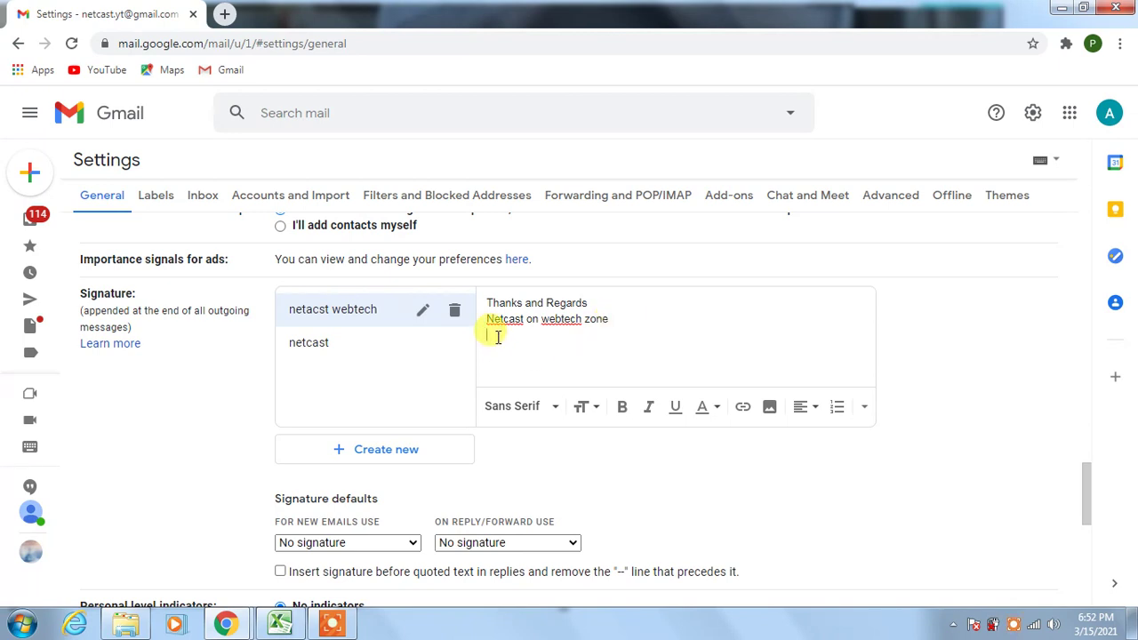
Insert the Chrysanthemum image from the computer's Sample Pictures folder below the signature text
click(770, 409)
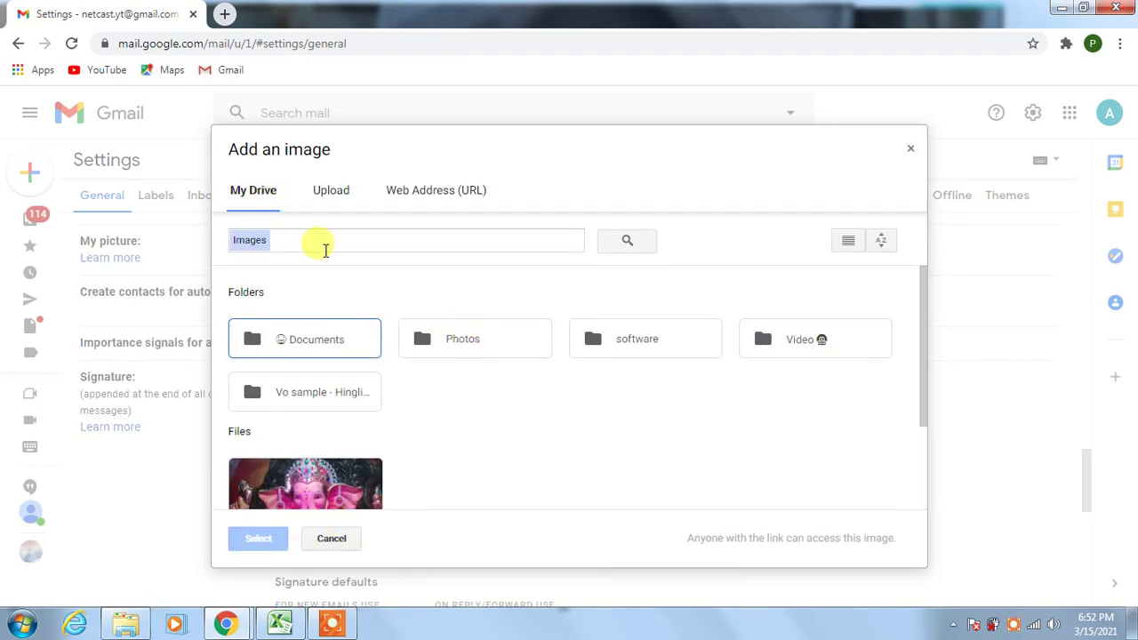
scroll(363, 312, down, 3)
scroll(442, 386, up, 3)
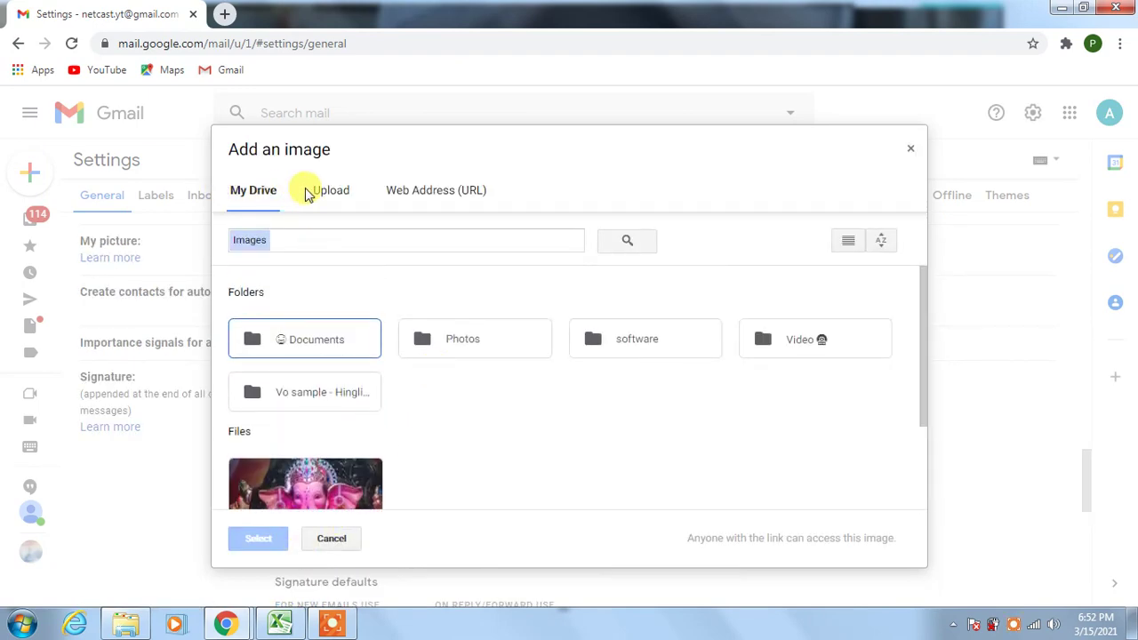
click(331, 191)
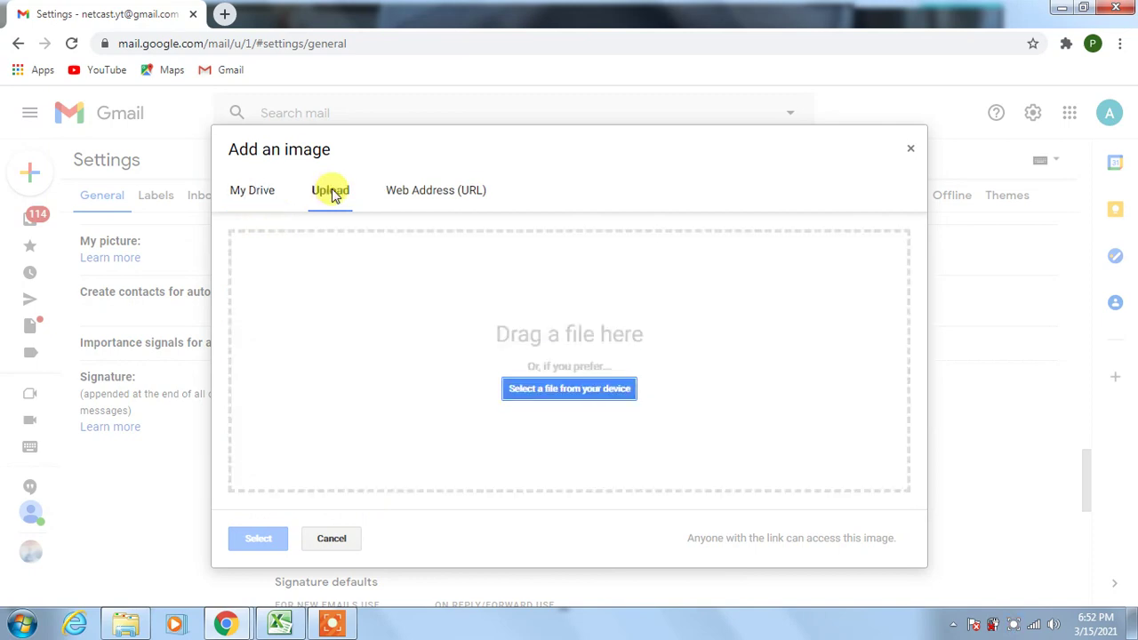
click(595, 397)
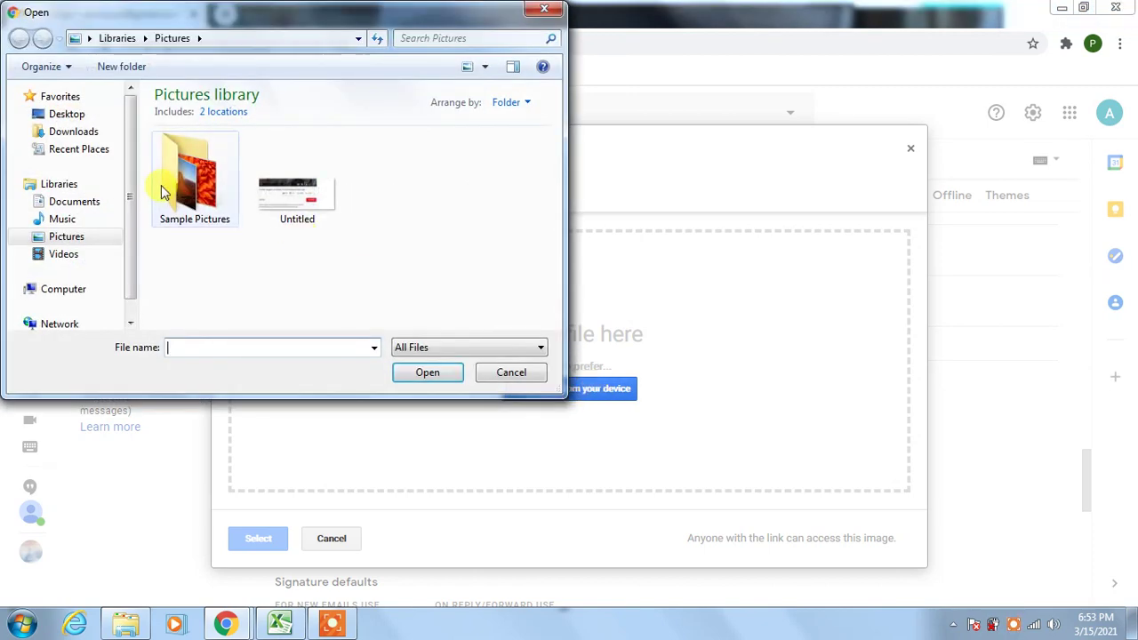
double_click(206, 195)
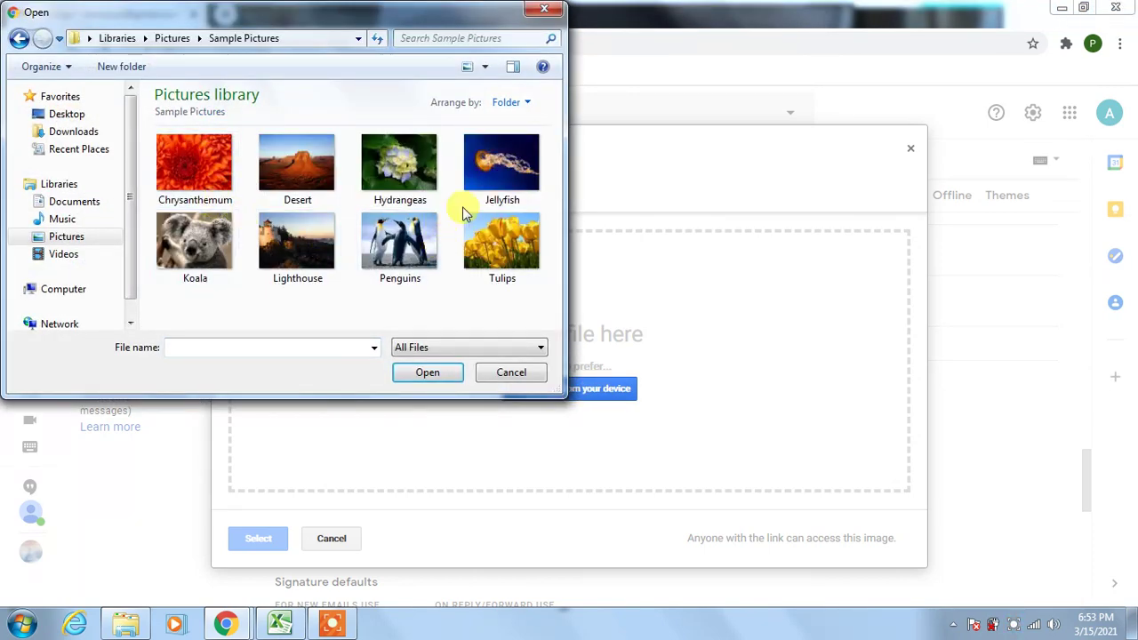
double_click(209, 172)
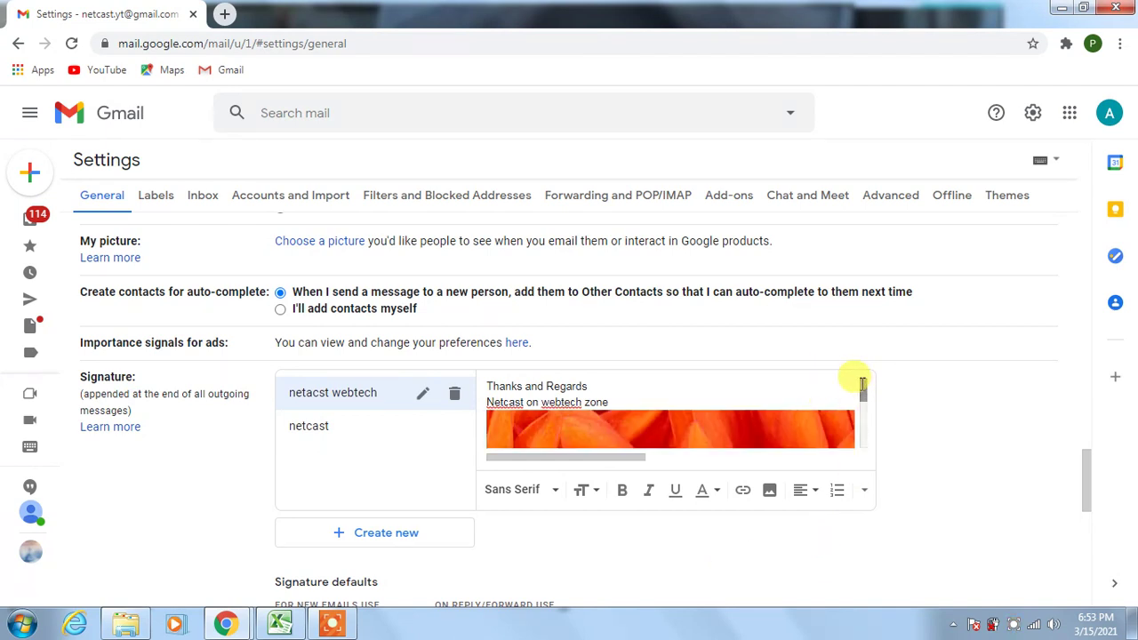
Try the Small and Medium sizes on the signature's flower image and leave it at Medium
click(636, 433)
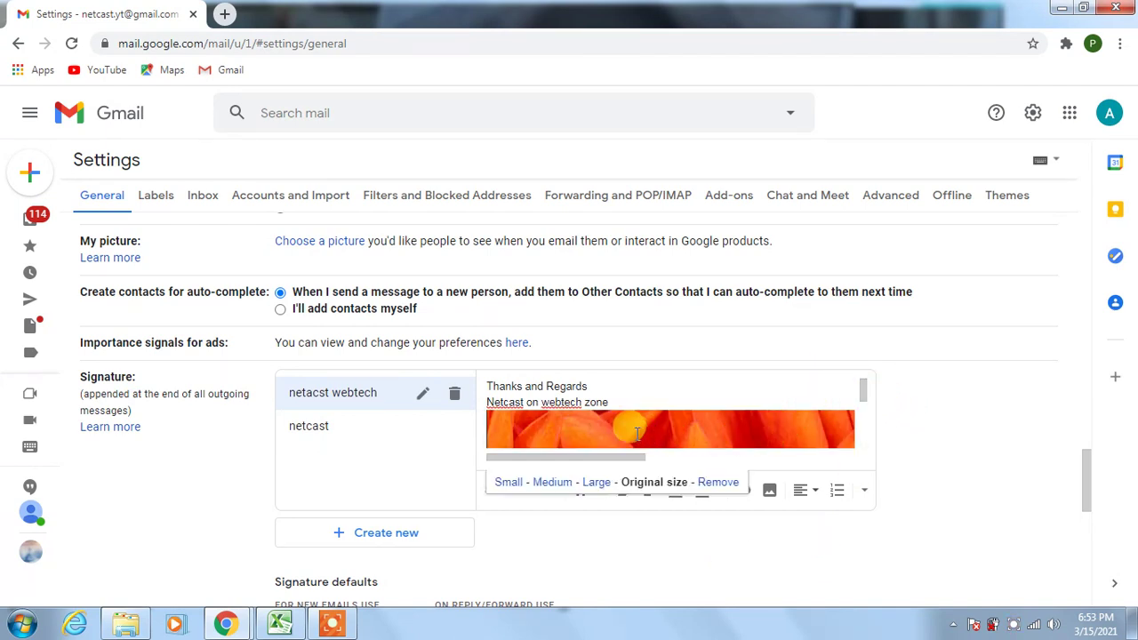
click(509, 488)
click(547, 487)
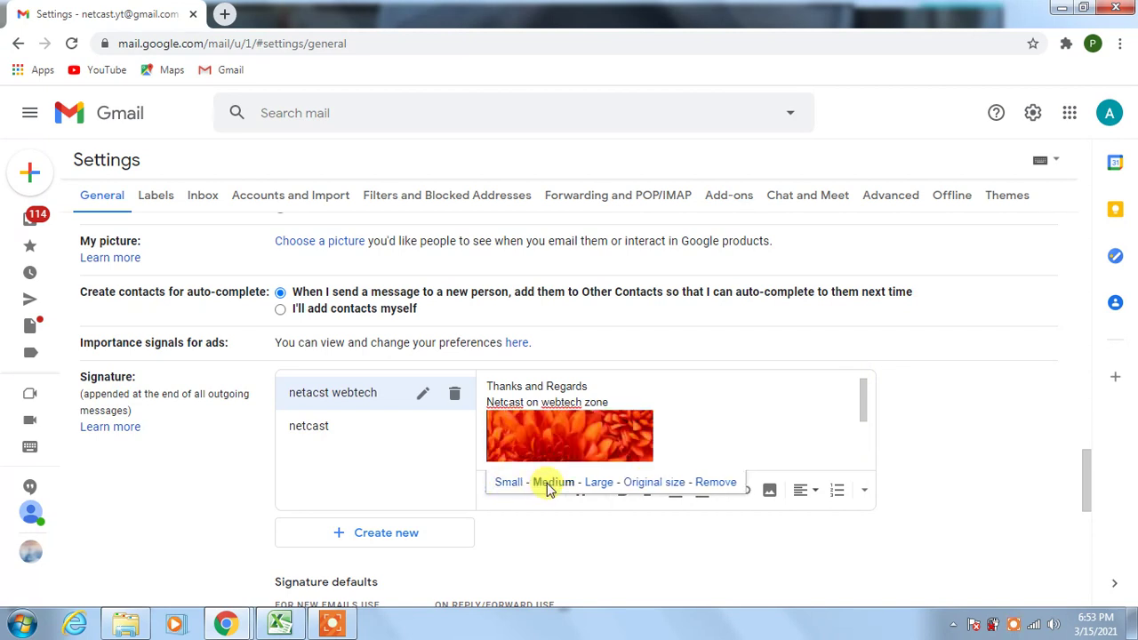
click(517, 487)
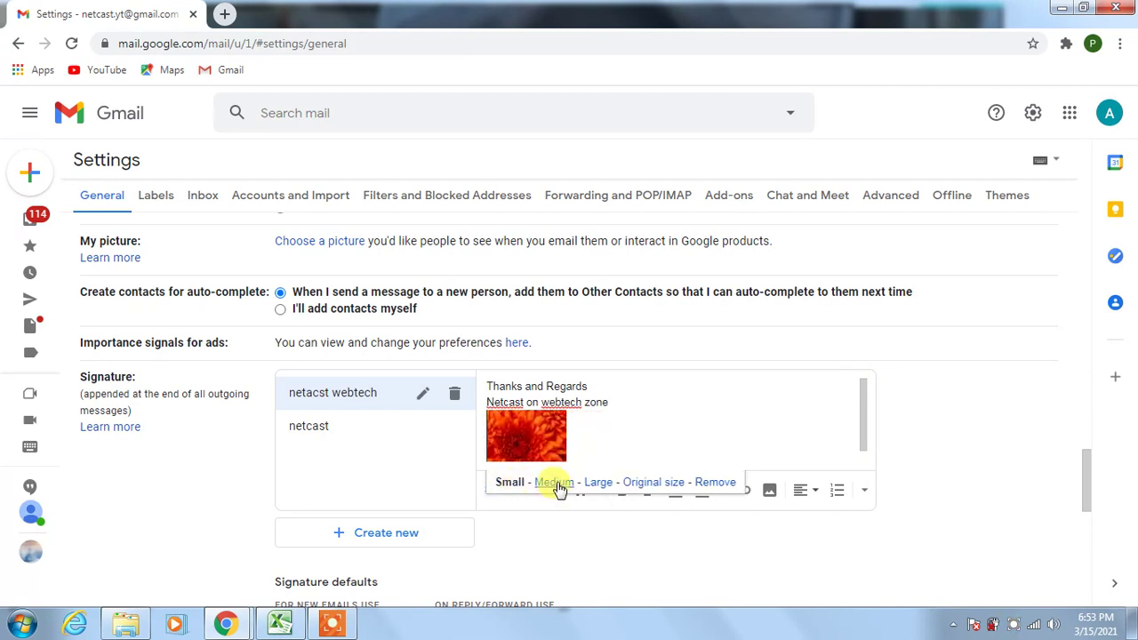
click(560, 488)
click(836, 583)
Make the signature's "Thanks and Regards" line bold with bright green text, and place the text cursor below the image
scroll(844, 566, up, 1)
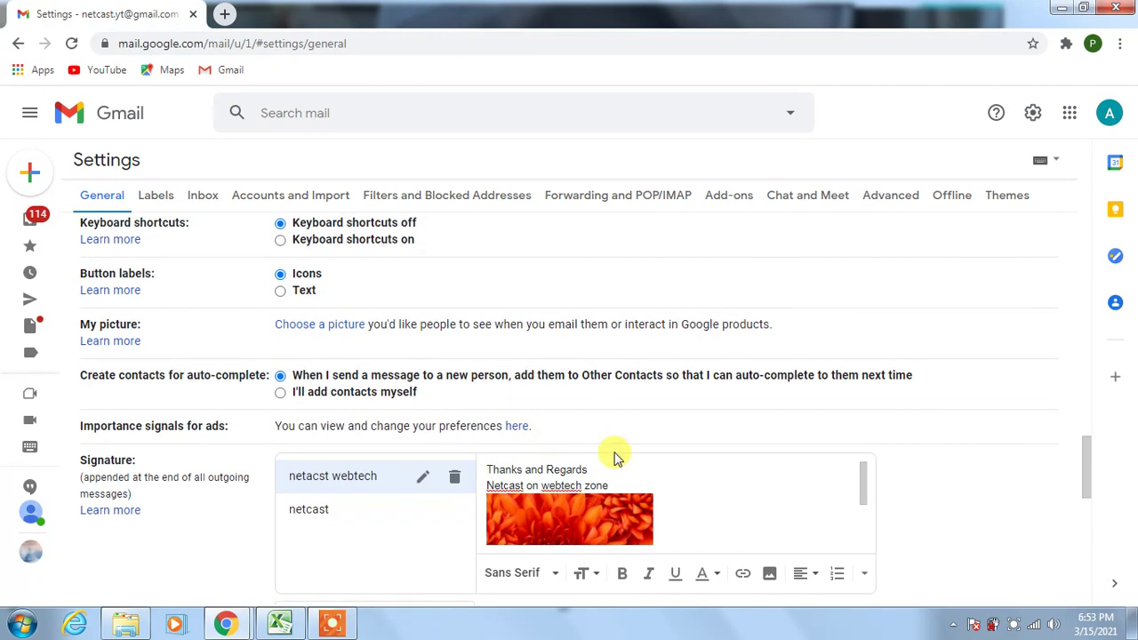
scroll(748, 482, down, 1)
scroll(723, 488, up, 1)
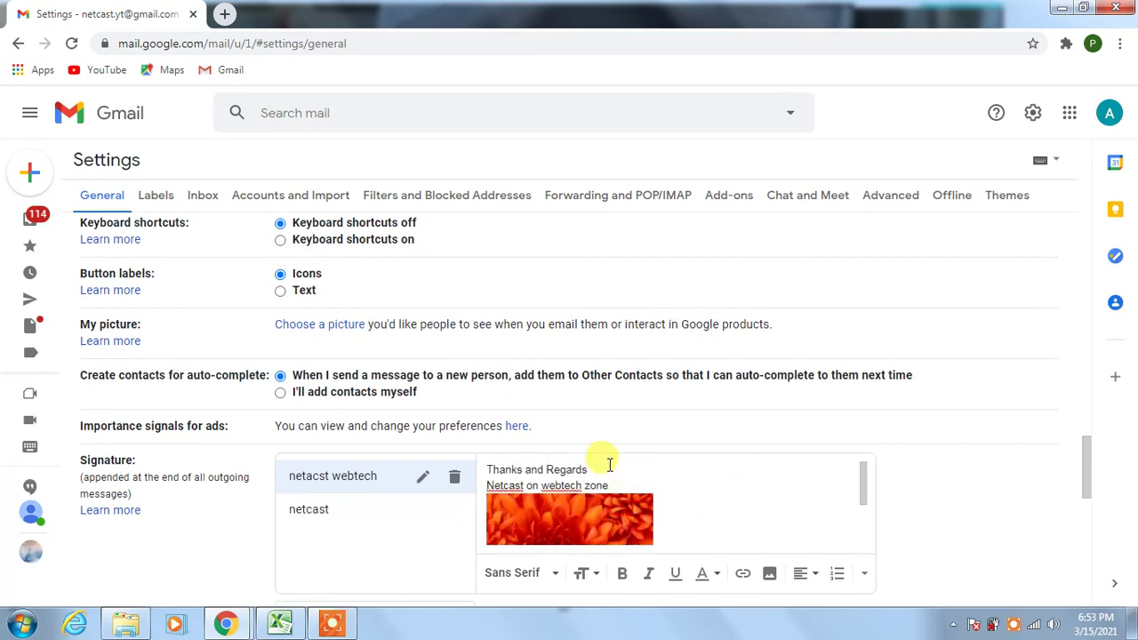
drag(607, 468, 483, 475)
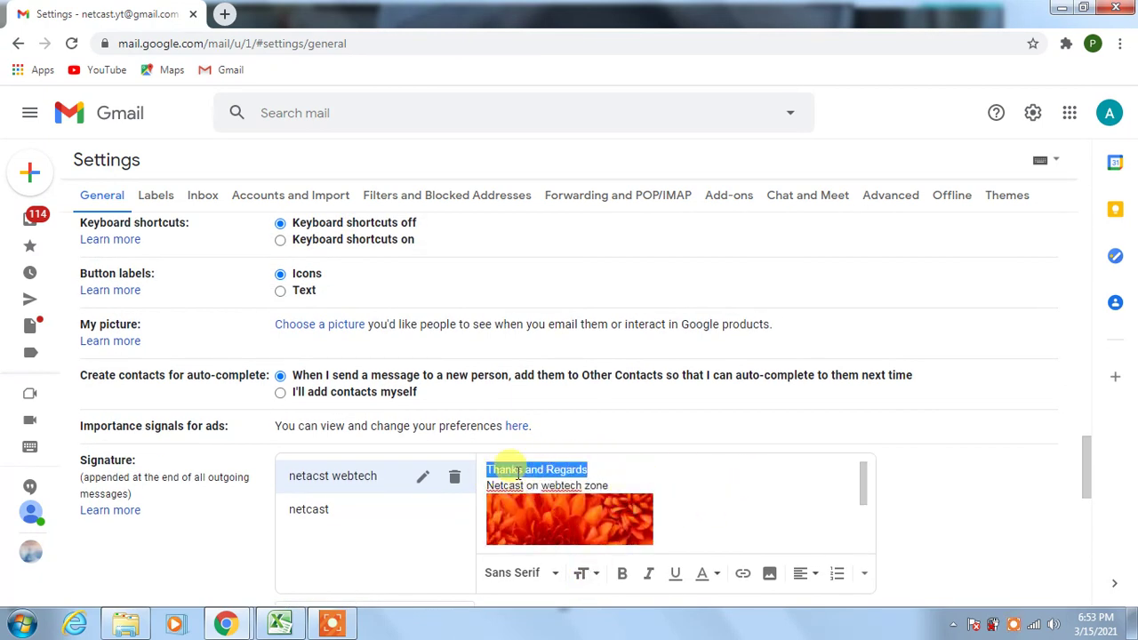
click(621, 573)
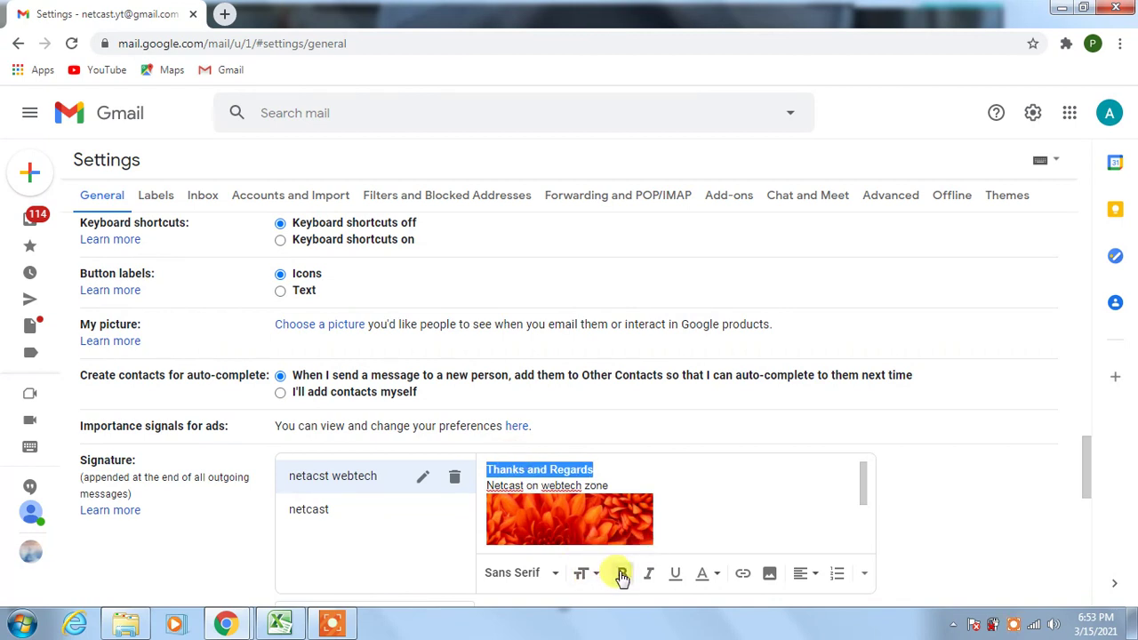
click(711, 575)
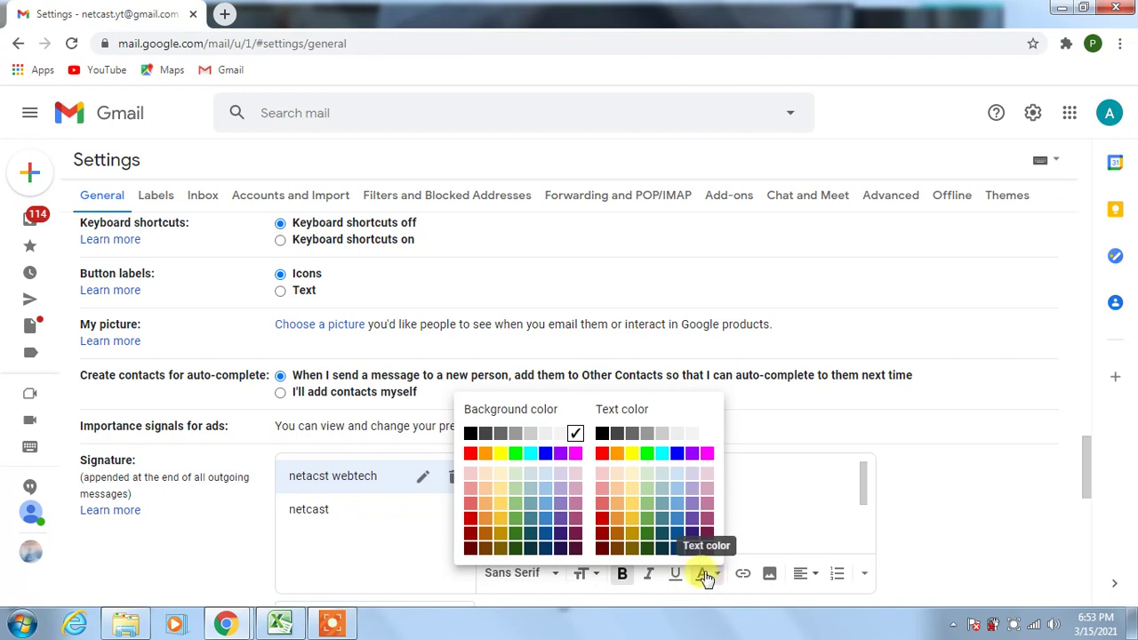
click(652, 454)
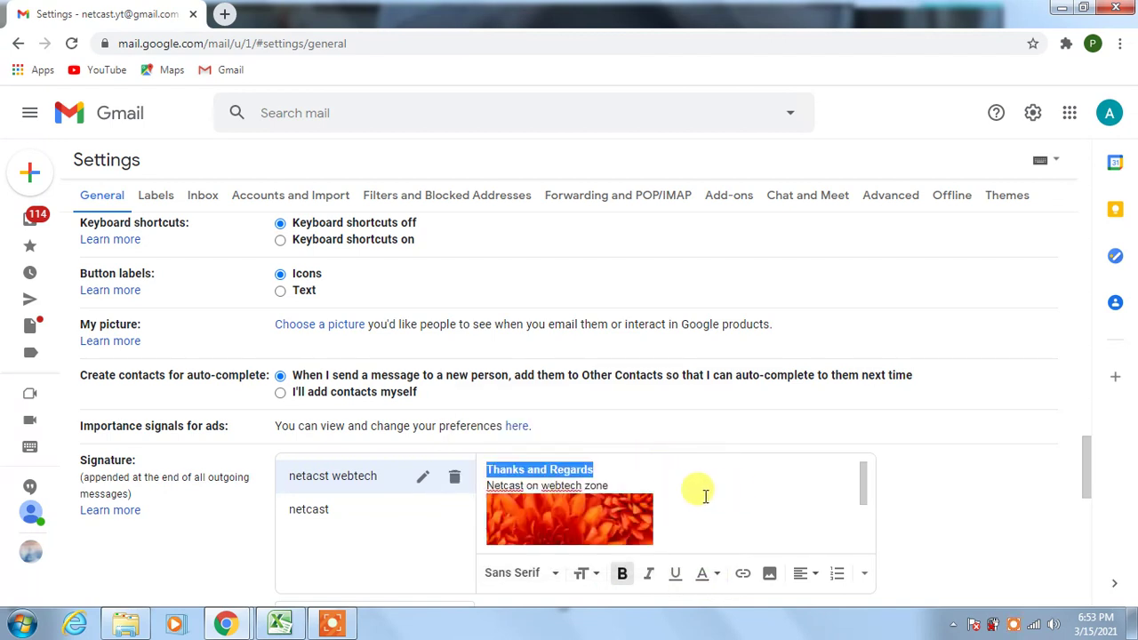
click(668, 472)
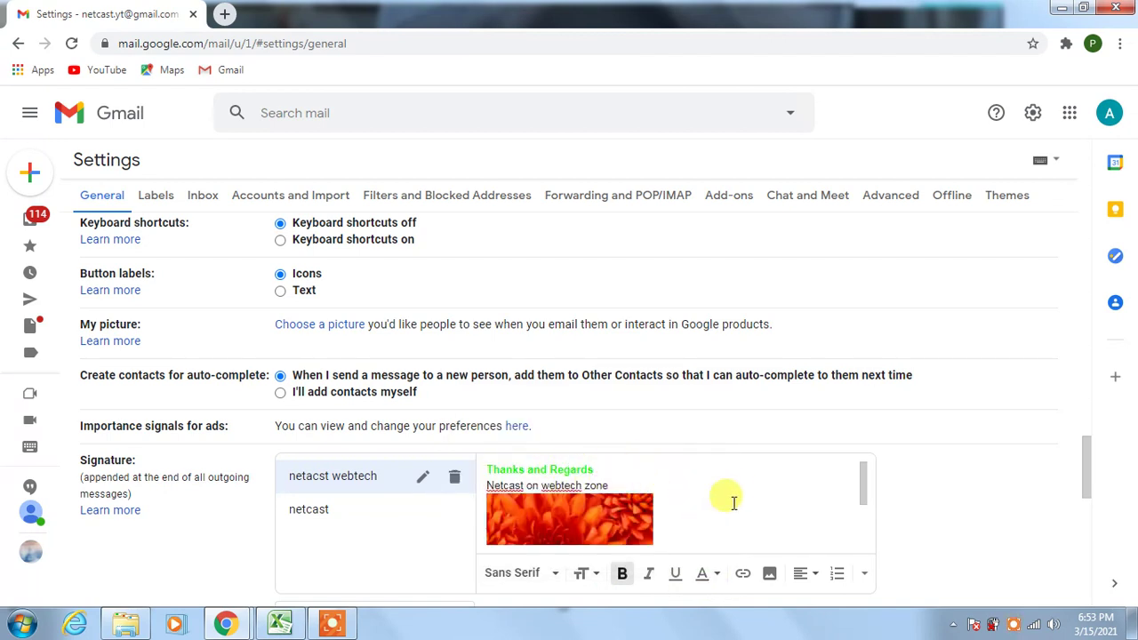
scroll(733, 503, down, 1)
click(681, 523)
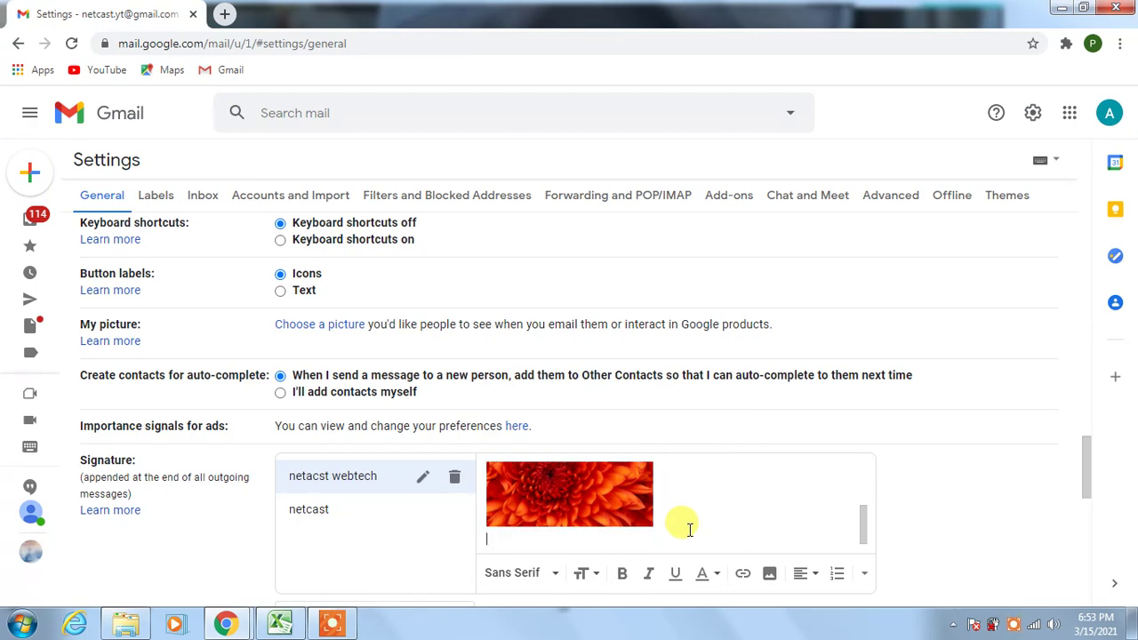
click(743, 573)
click(522, 343)
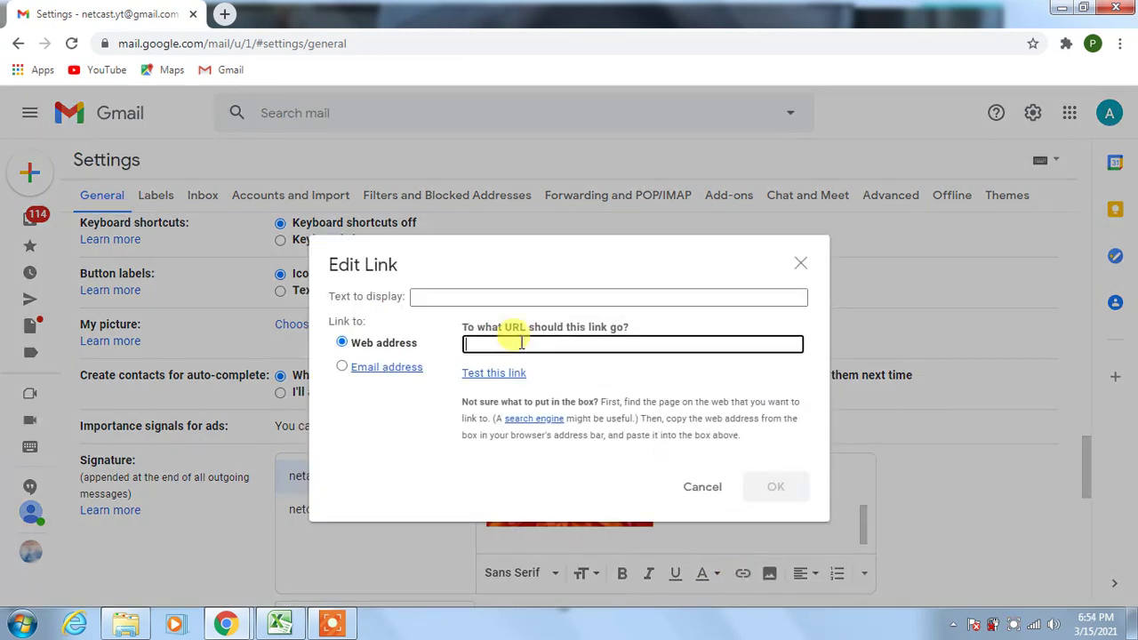
text(www.netcast.com)
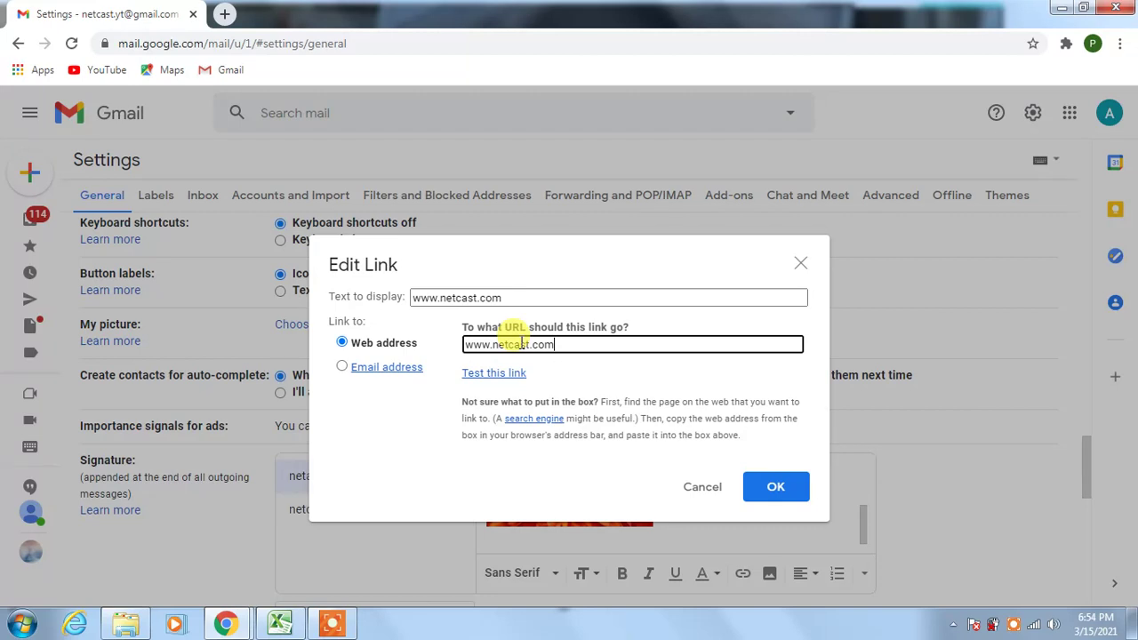
drag(513, 297, 411, 322)
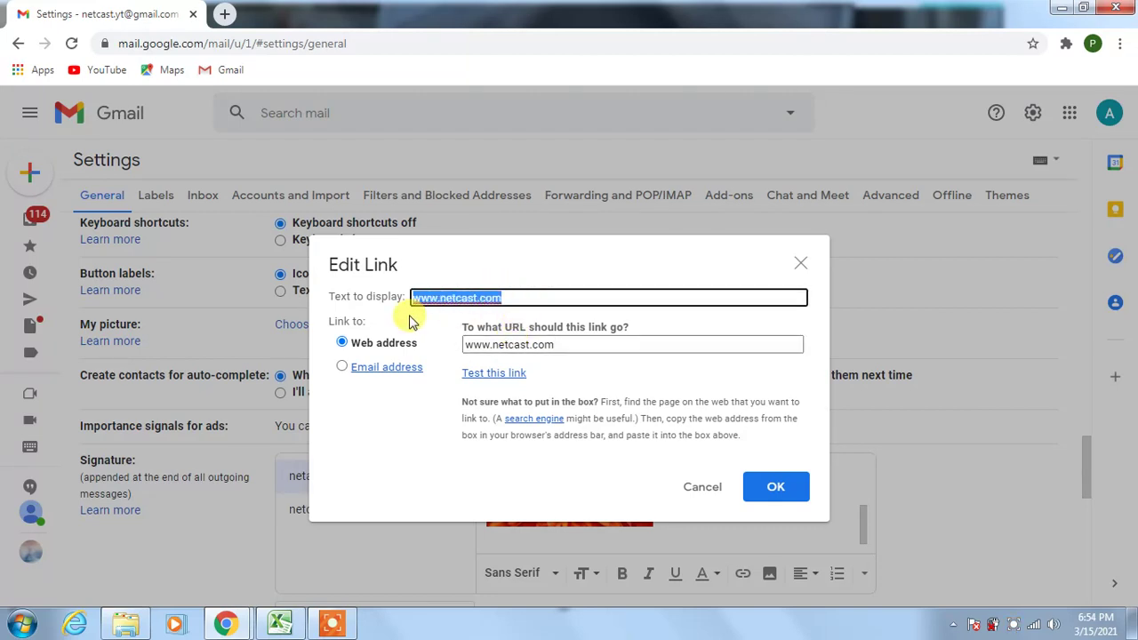
click(761, 486)
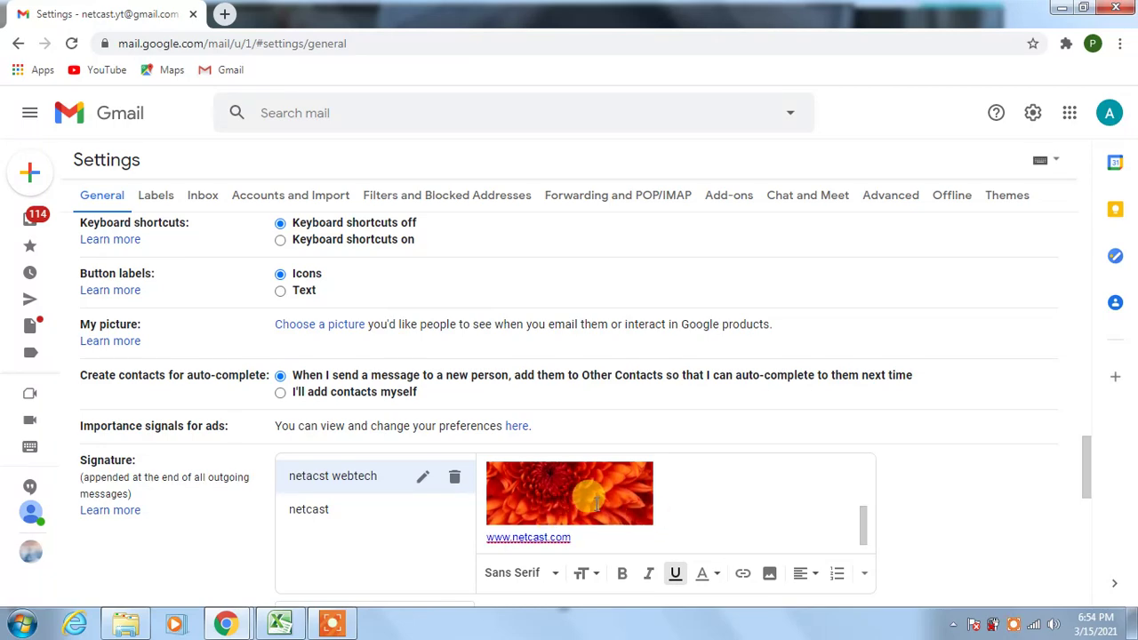
Save the changes made in the general settings, including the edited signature
scroll(680, 498, down, 1)
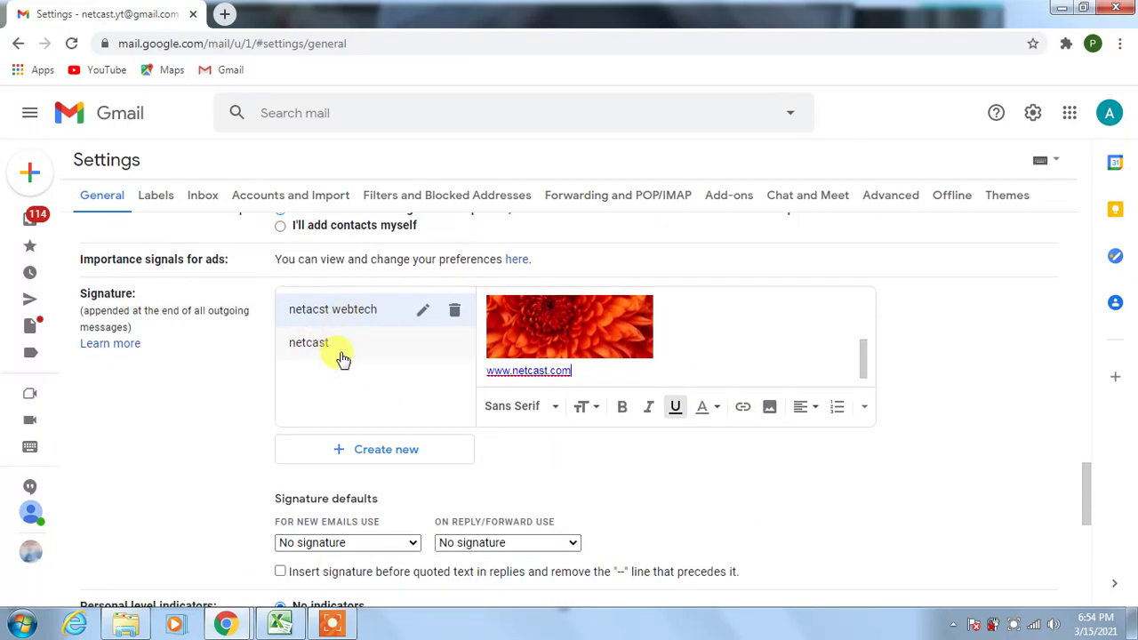
scroll(475, 449, down, 5)
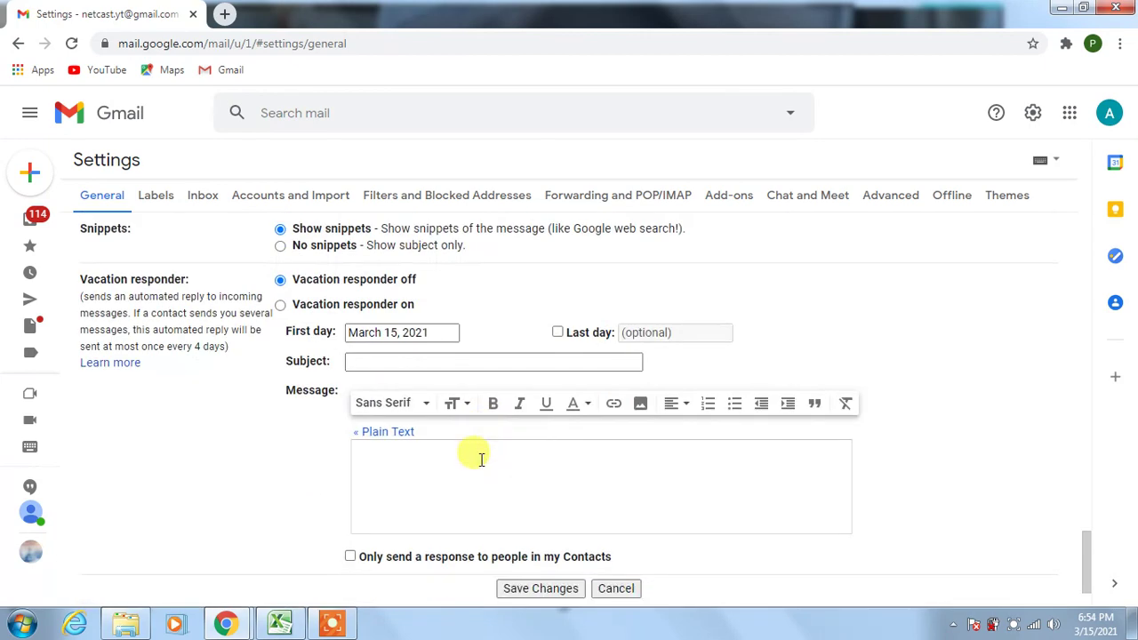
scroll(477, 464, down, 1)
click(516, 518)
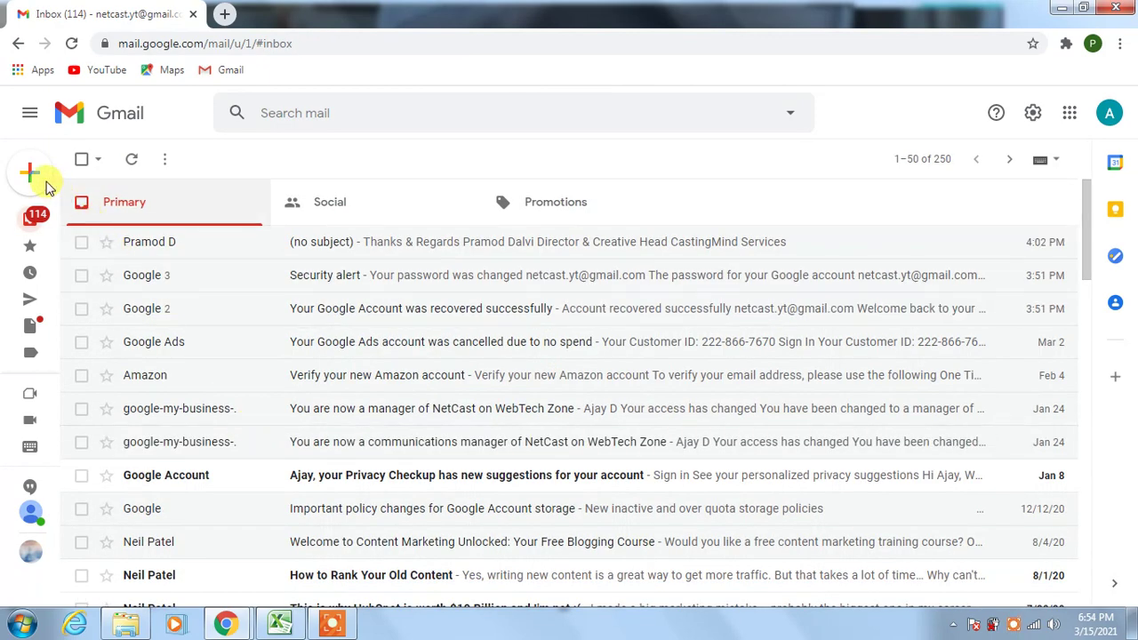
Try the netacst webtech signature in a new message with "adfds" as body text, and close the message
click(41, 182)
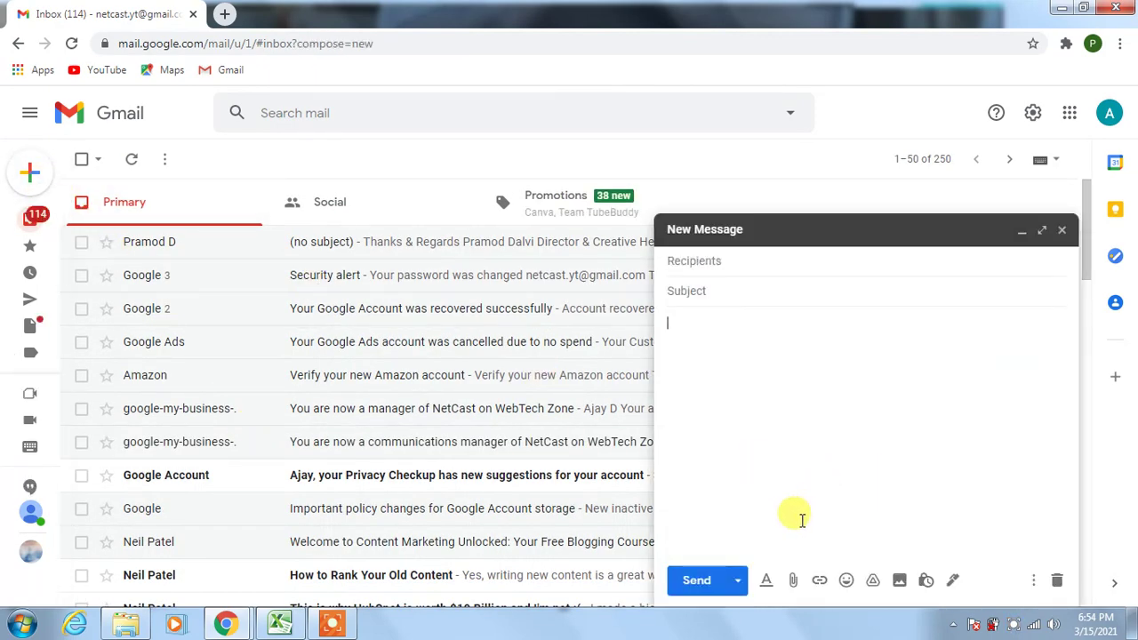
click(954, 583)
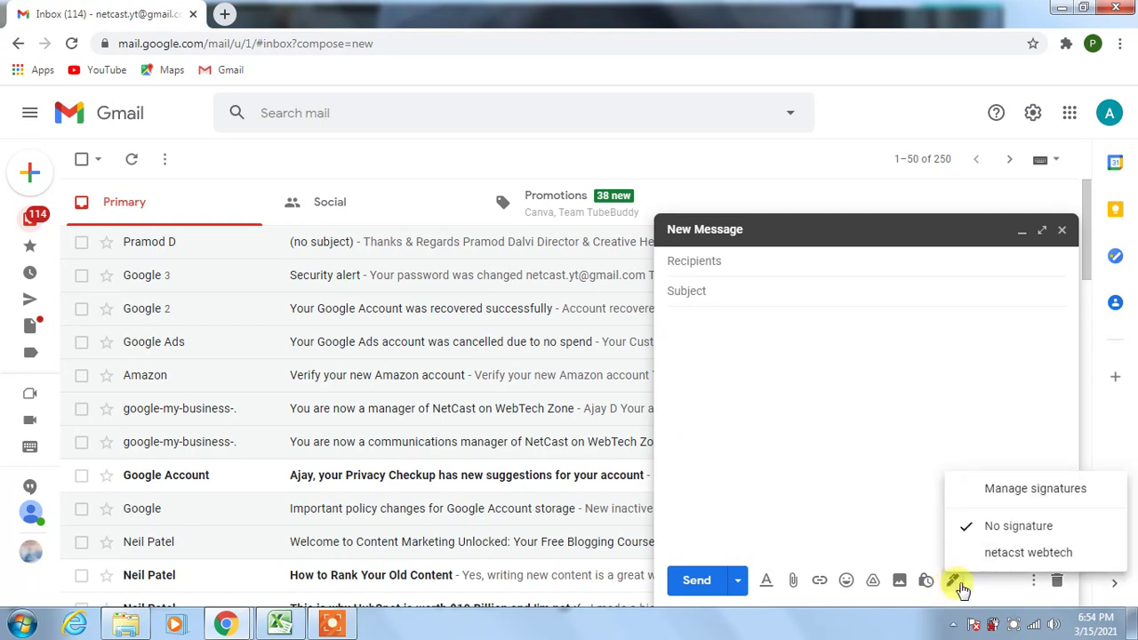
click(1052, 553)
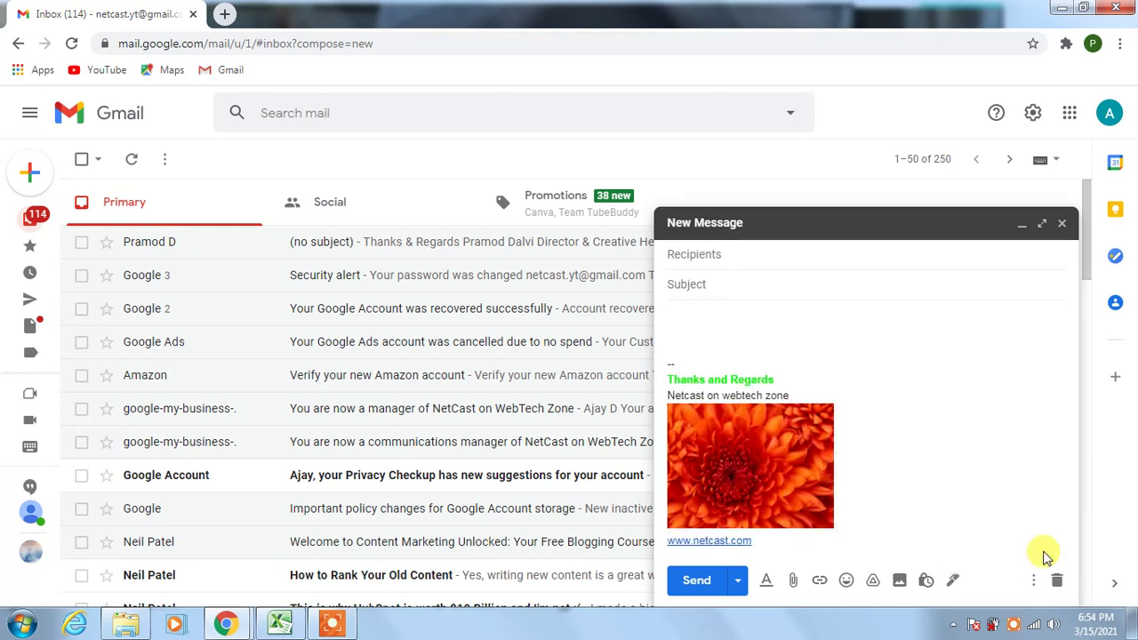
click(953, 583)
click(1035, 552)
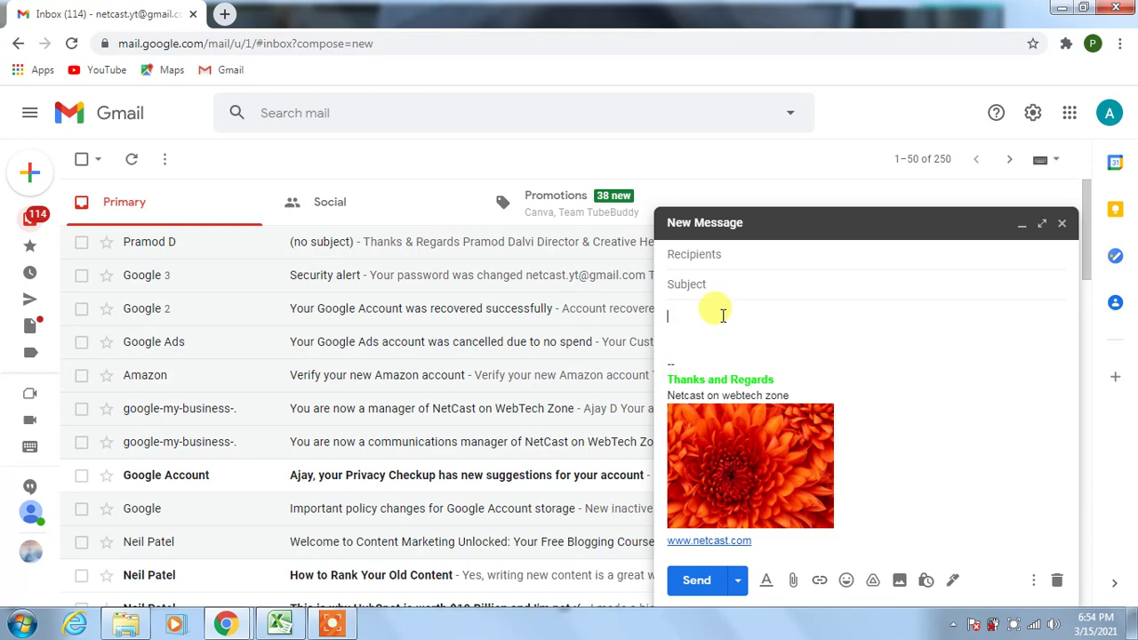
text(adfds)
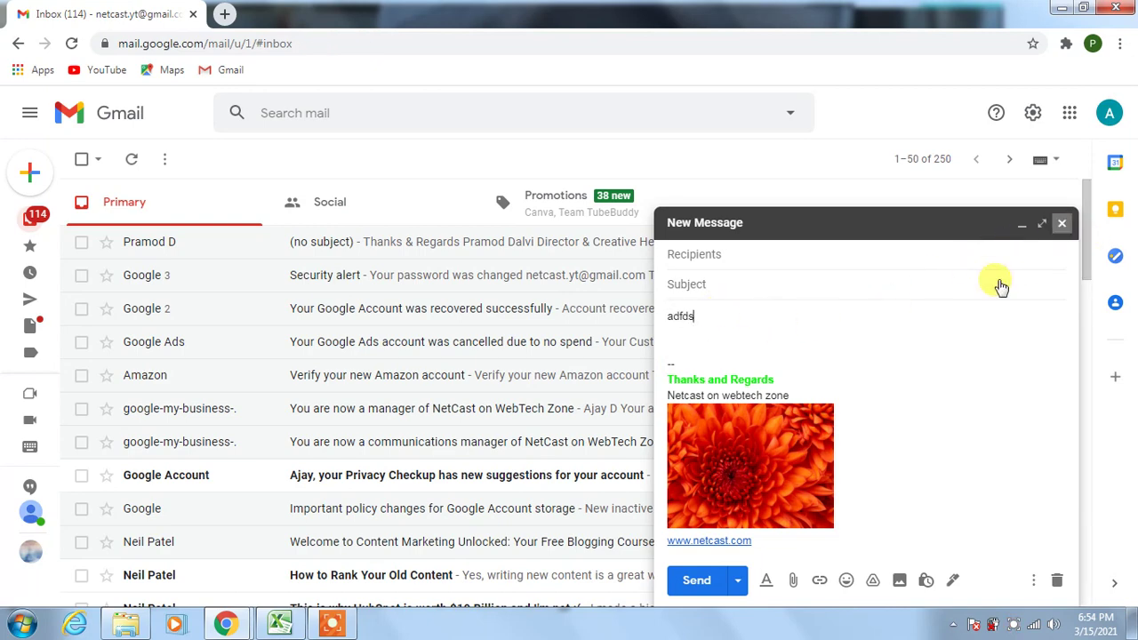
key(Escape)
Set netacst webtech as the default signature for new emails in the general settings and save the changes
click(1031, 123)
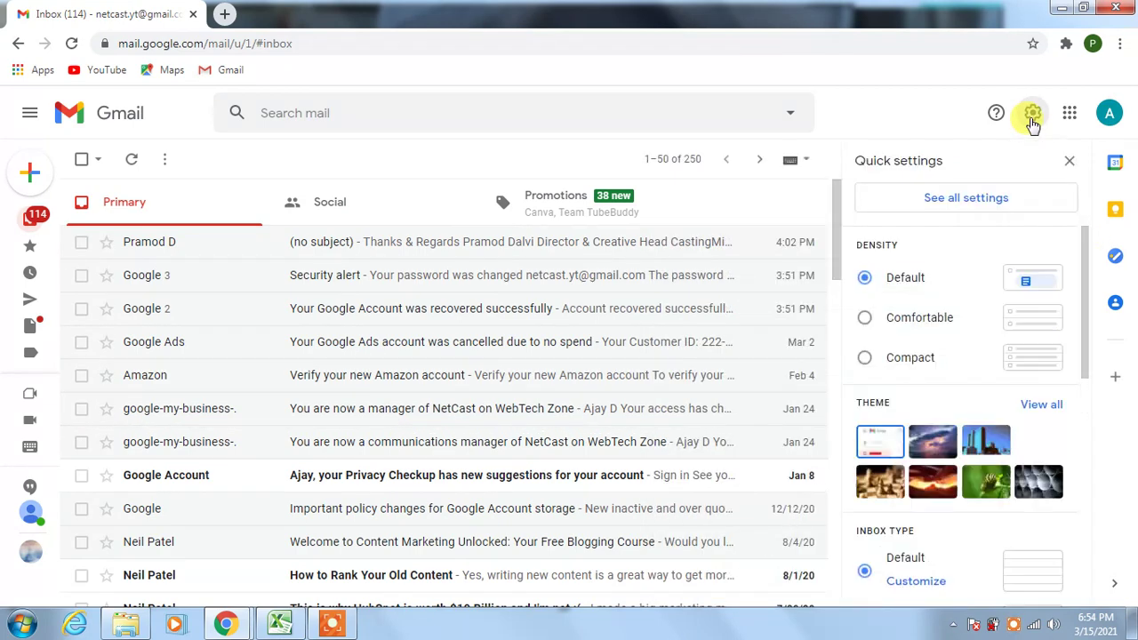
click(939, 197)
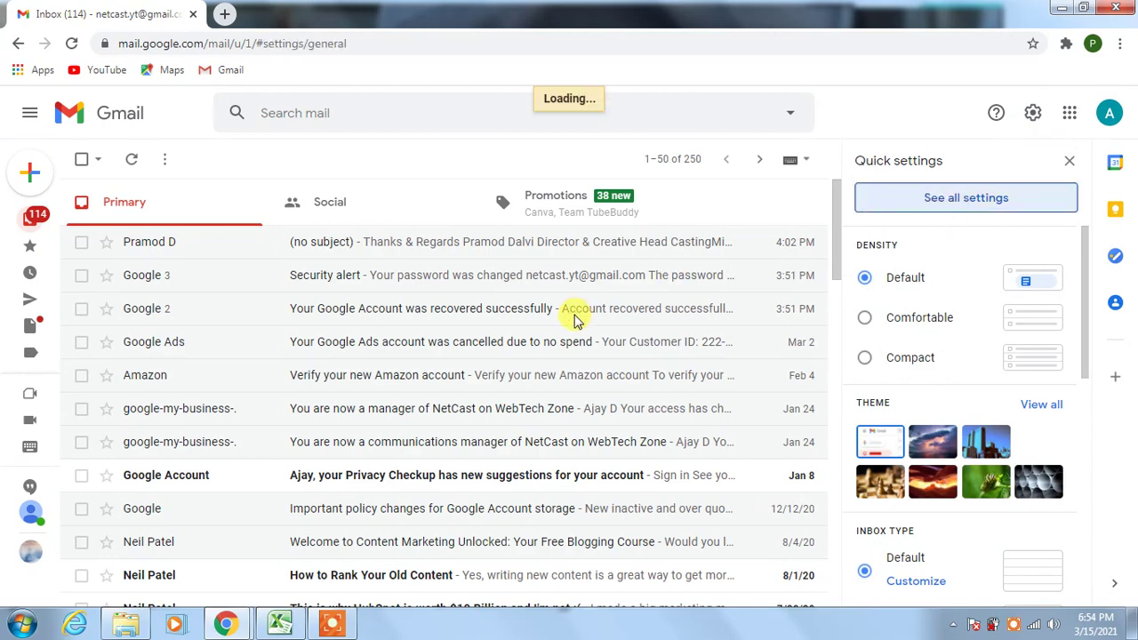
scroll(311, 371, down, 15)
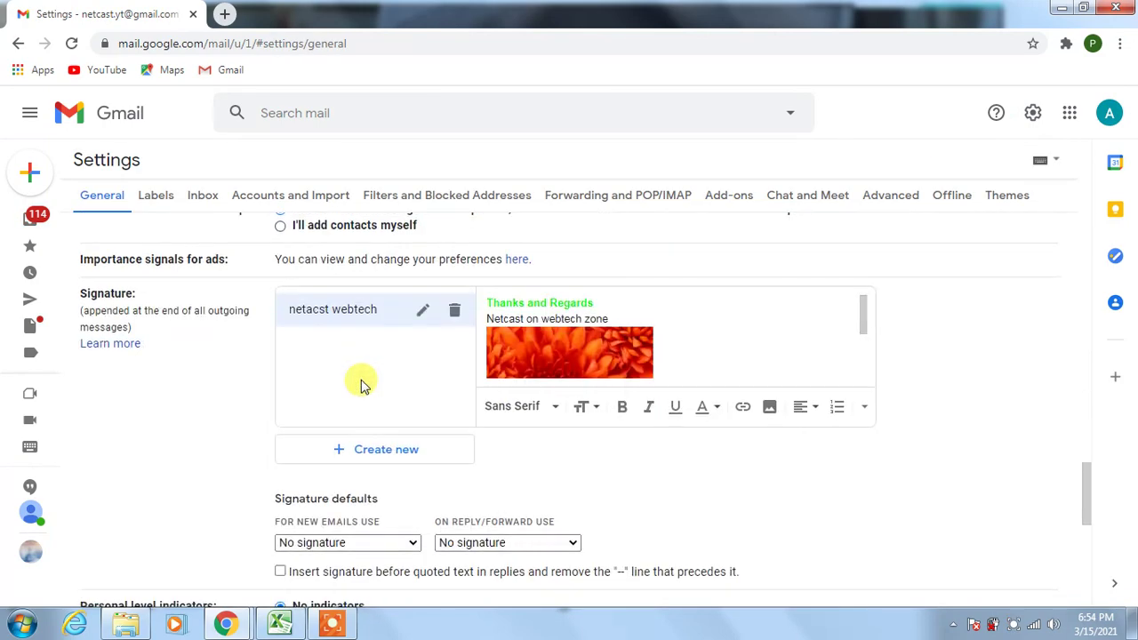
scroll(551, 384, down, 2)
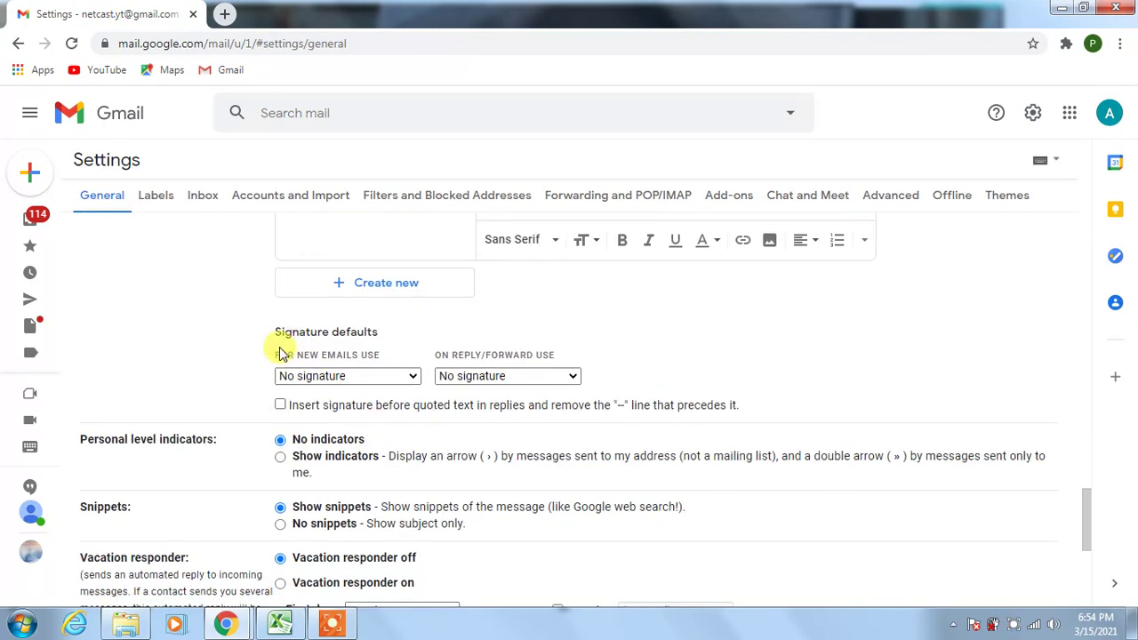
drag(277, 333, 364, 323)
click(386, 366)
click(371, 377)
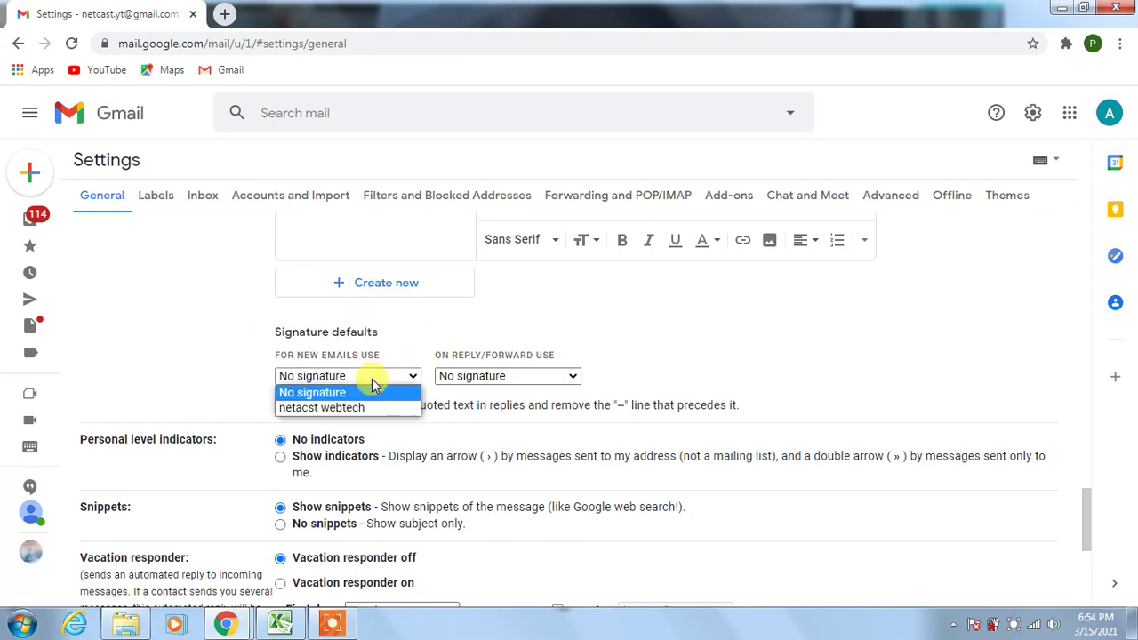
click(338, 414)
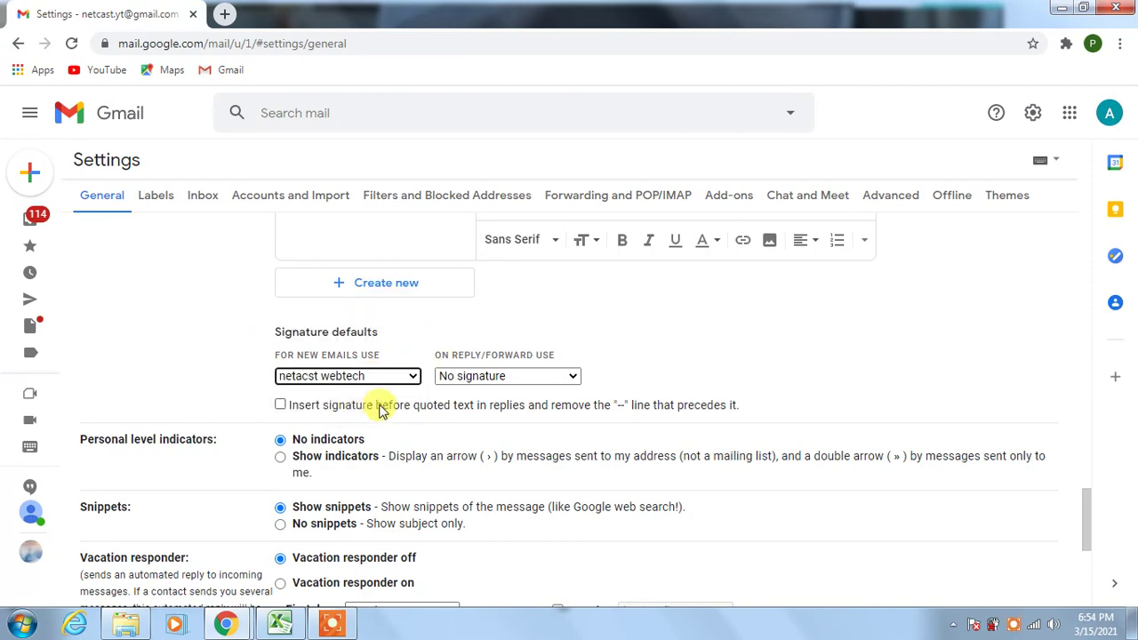
scroll(533, 369, up, 3)
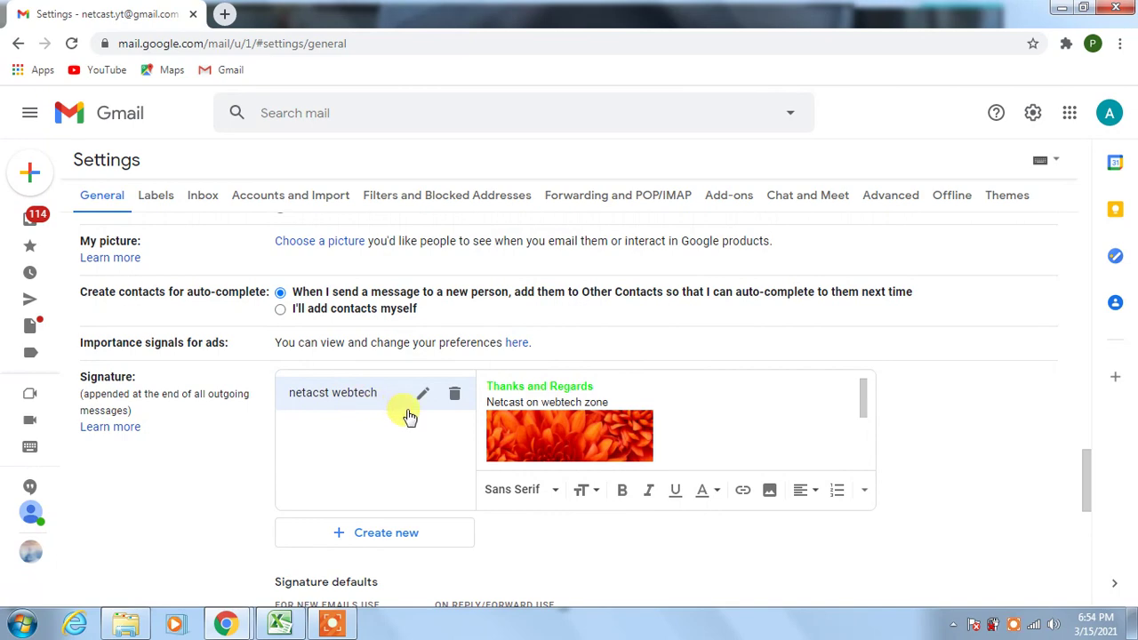
scroll(731, 457, down, 7)
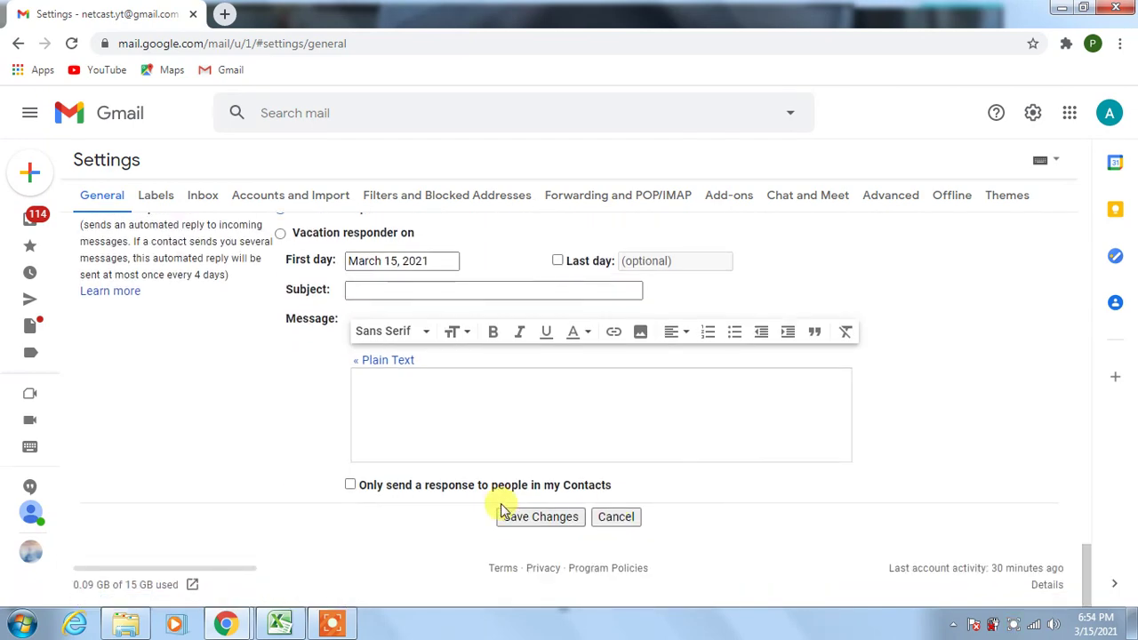
click(511, 516)
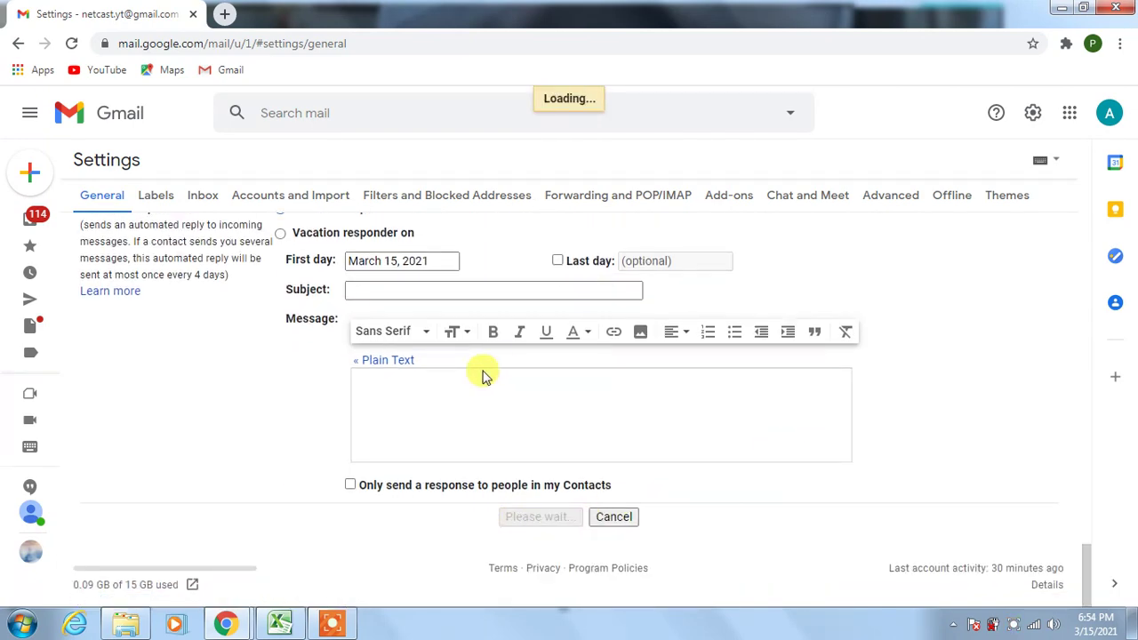
Open a new message to check the default signature, and close it
click(45, 184)
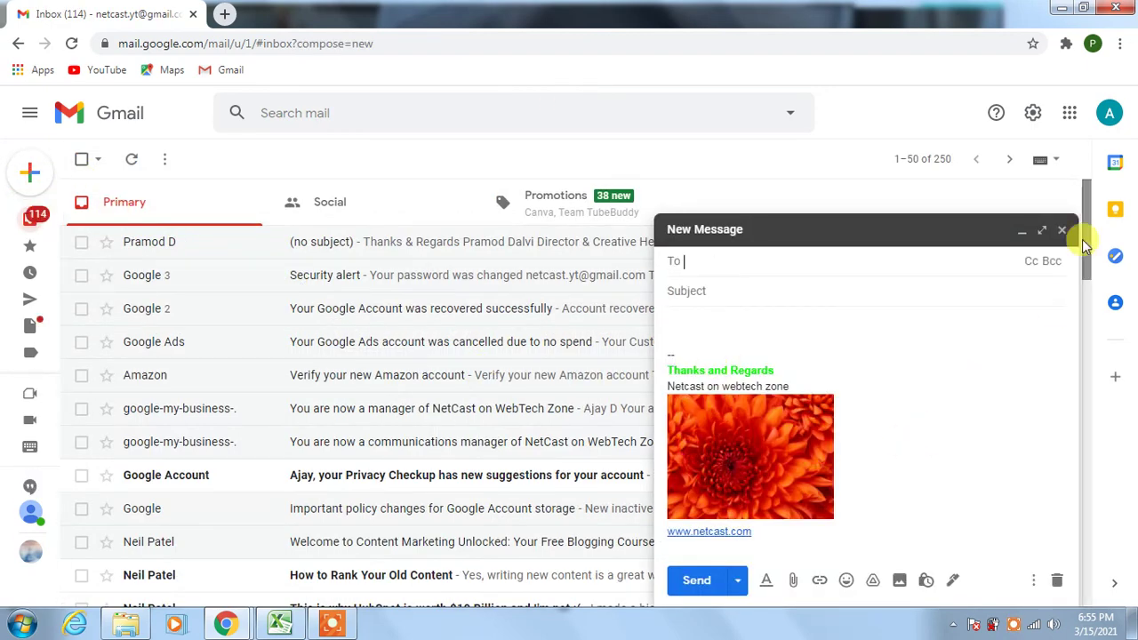
click(1061, 231)
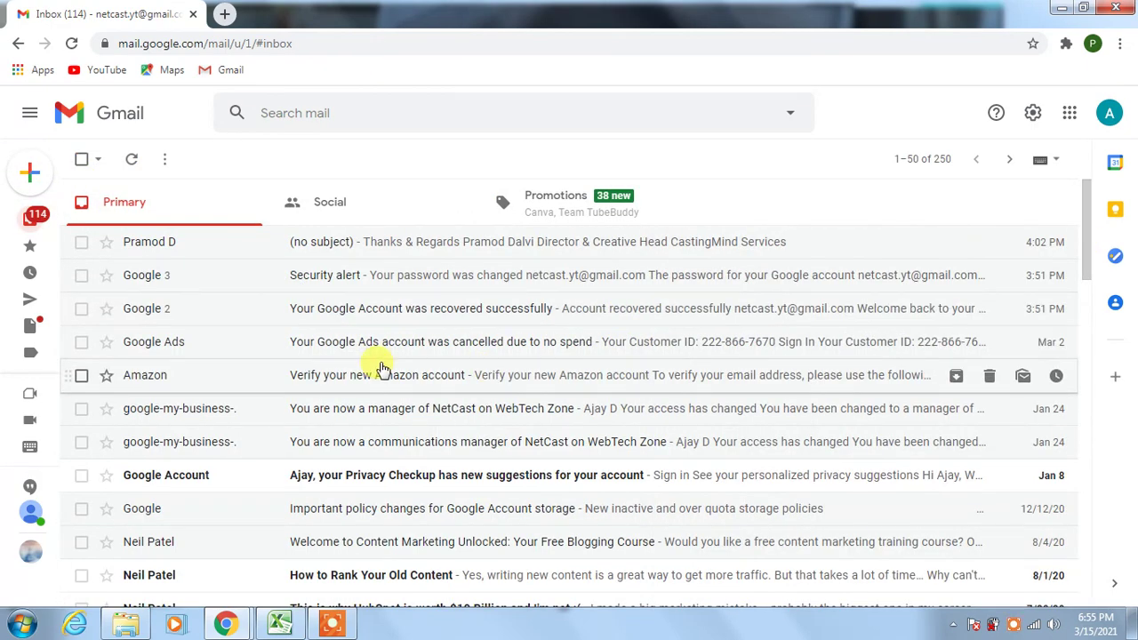